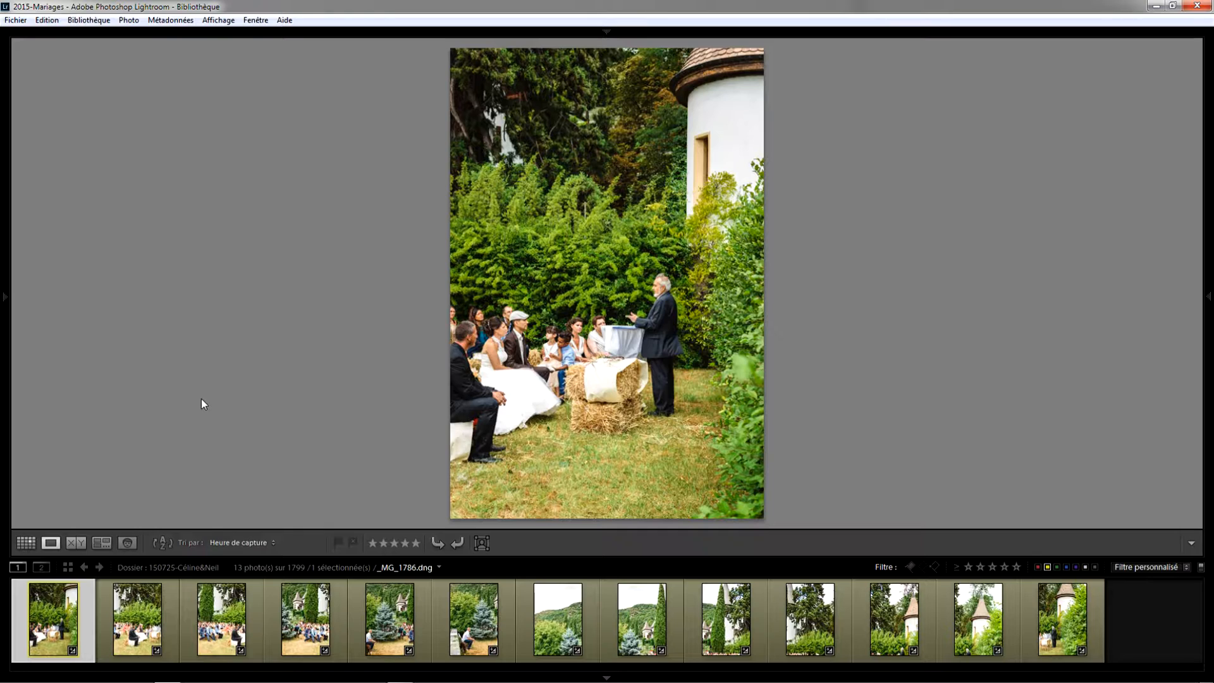
Select the first six photos of the ceremony series and display them together in Survey view
left_click(1029, 618)
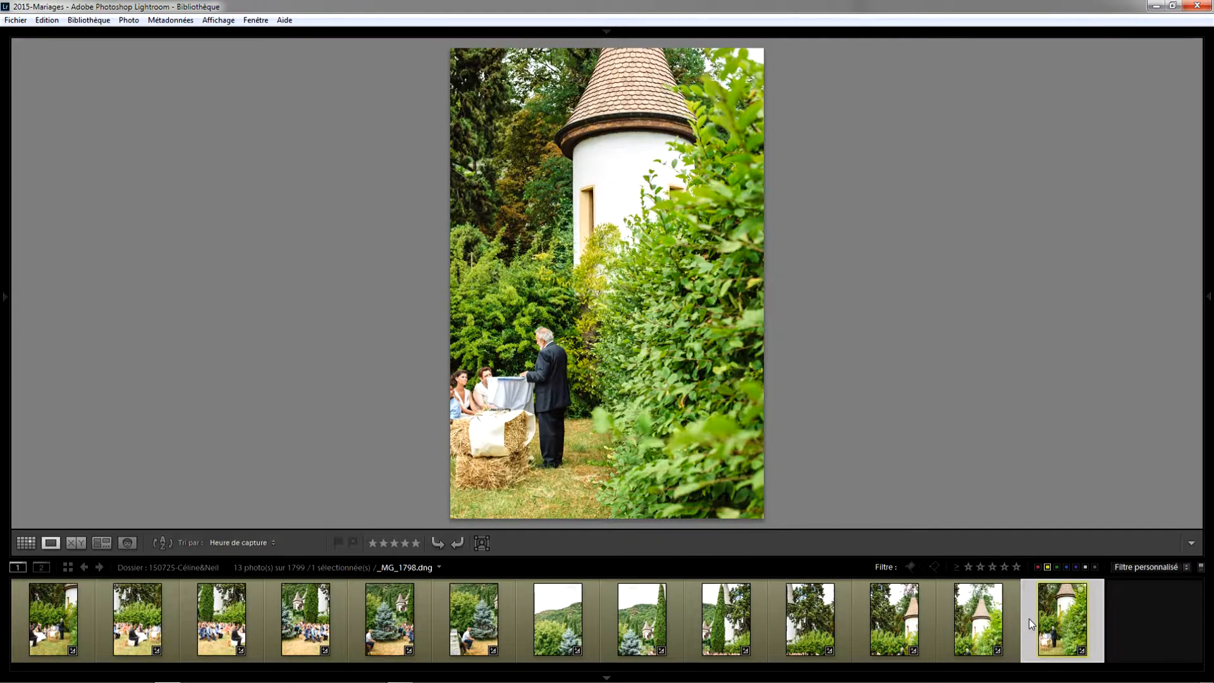
left_click(81, 620)
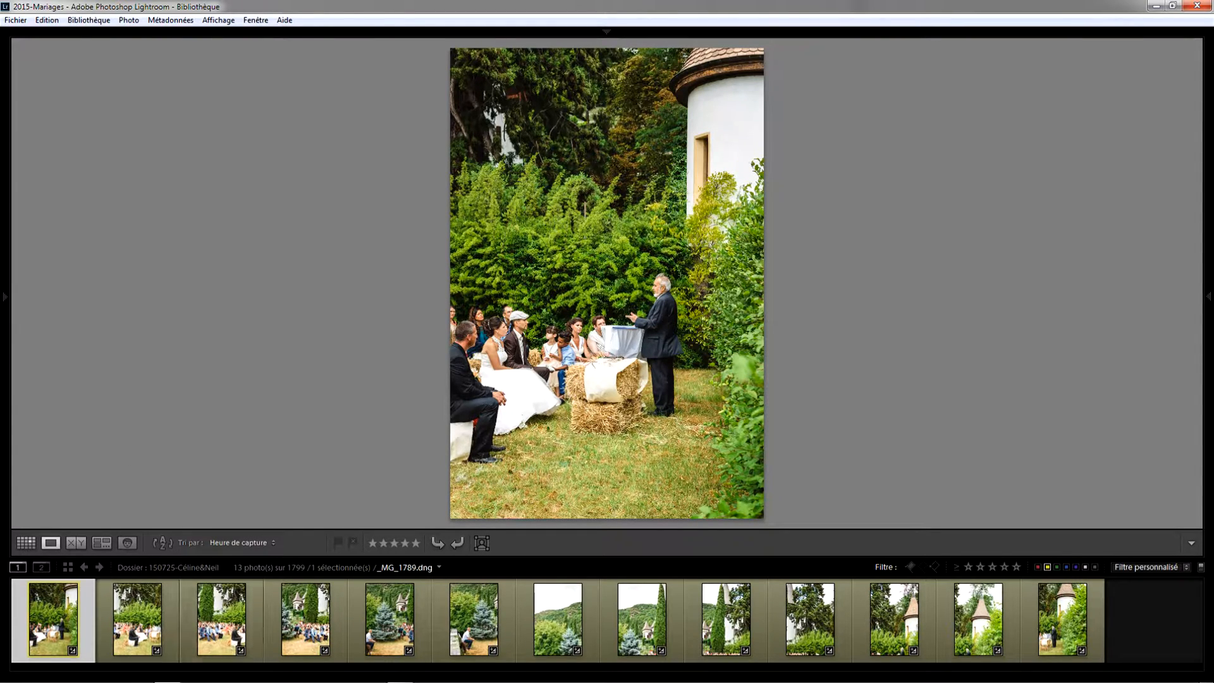
left_click(504, 627, "shift")
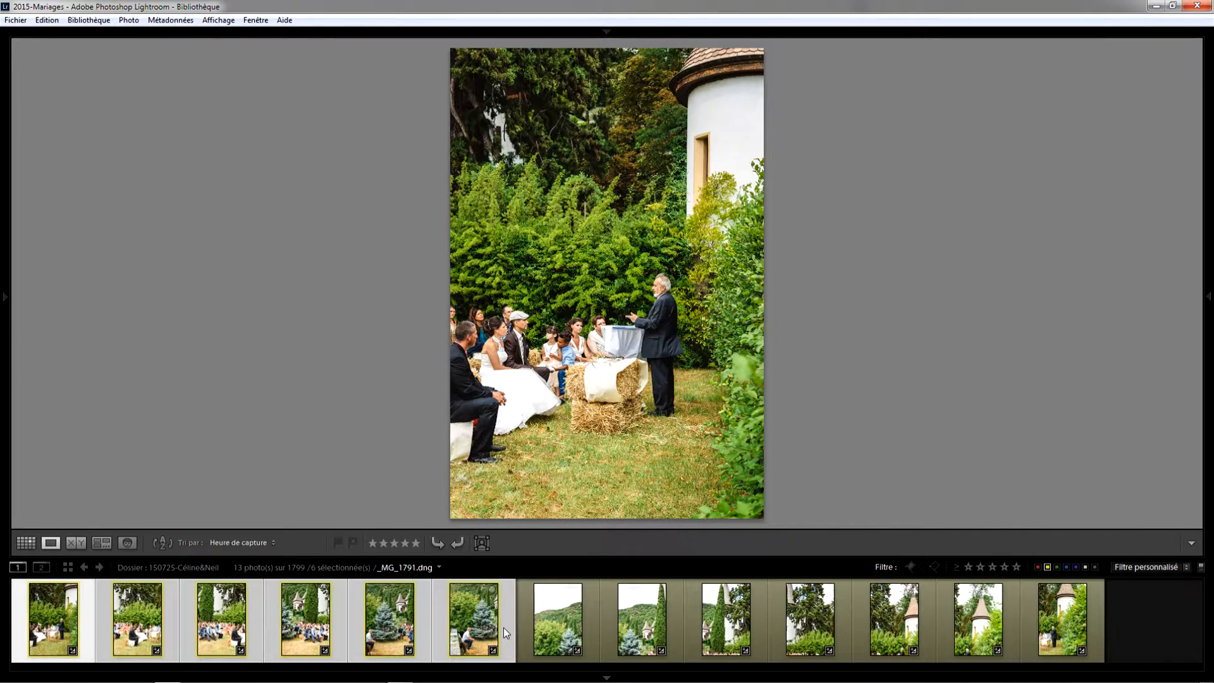
key("n")
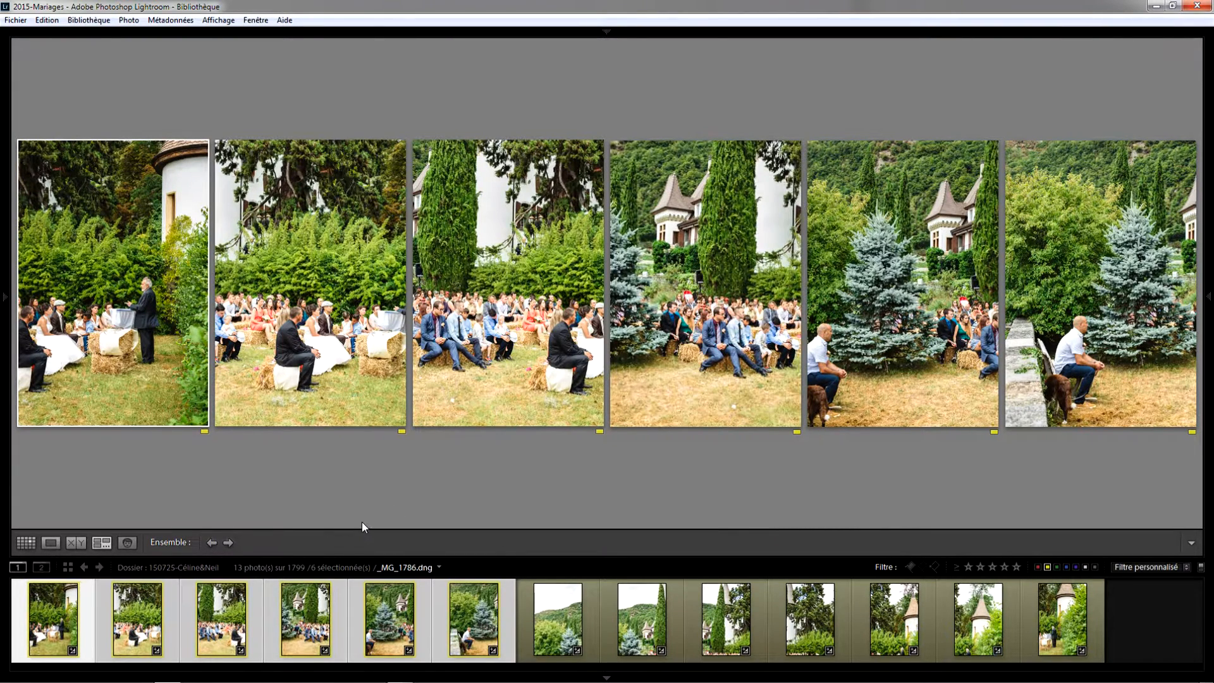
Select photos 7 through 13 and compare them together in Survey view
mouse_move(114, 313)
left_click(525, 631)
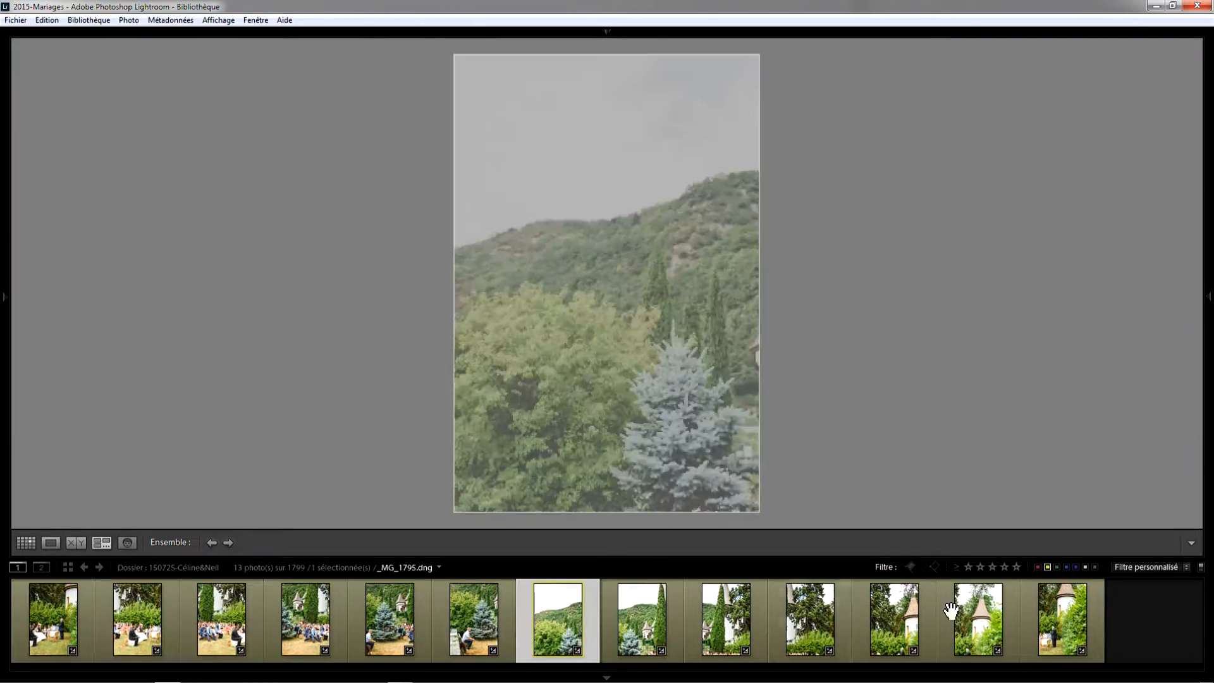
left_click(1039, 605, "shift")
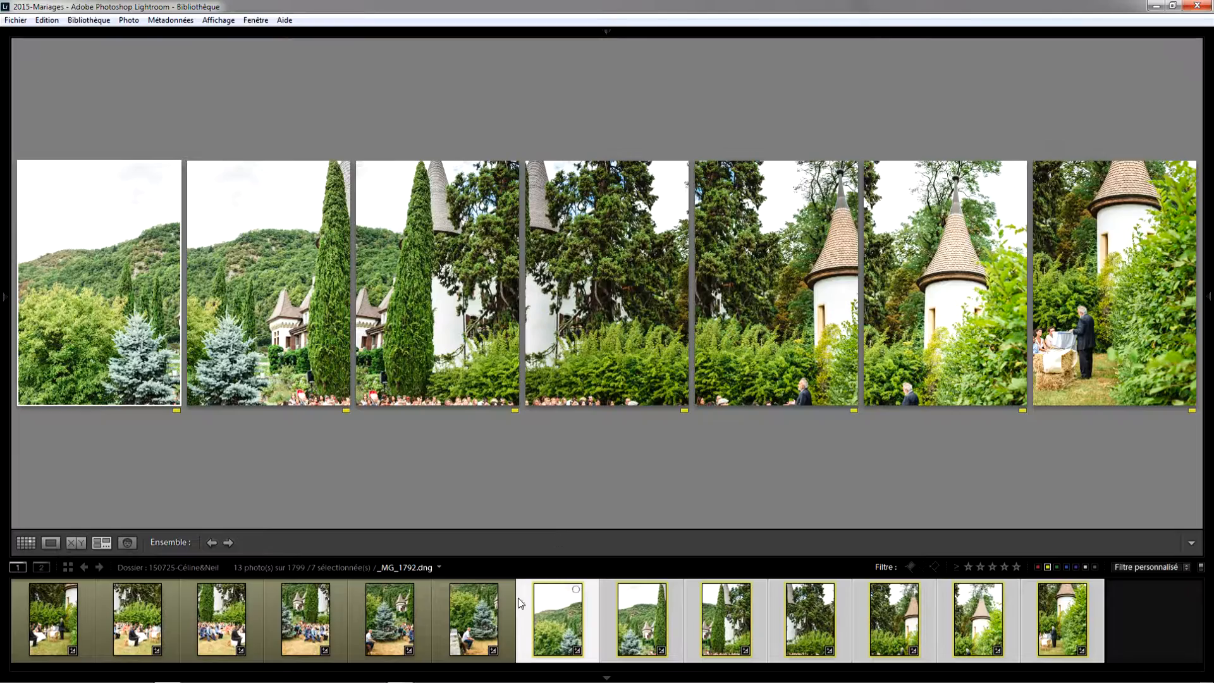
Reselect photos 1 to 6 in Survey view and preview photos 7 and 9 individually
left_click(487, 620)
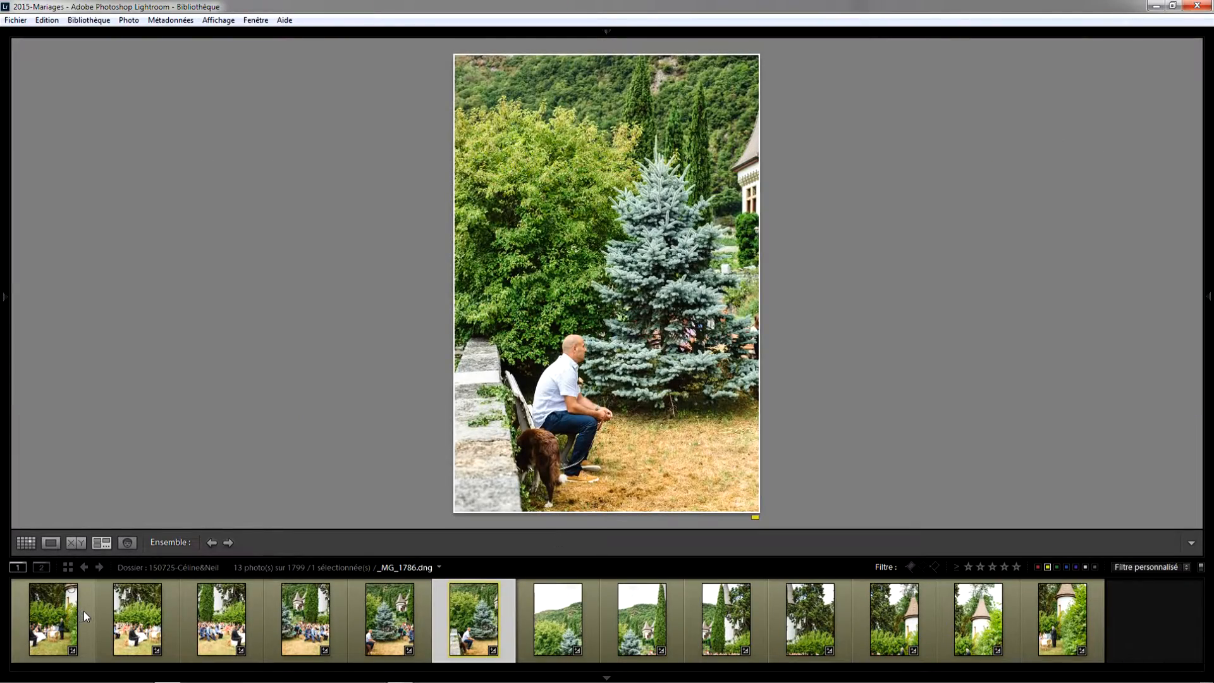
left_click(84, 611, "shift")
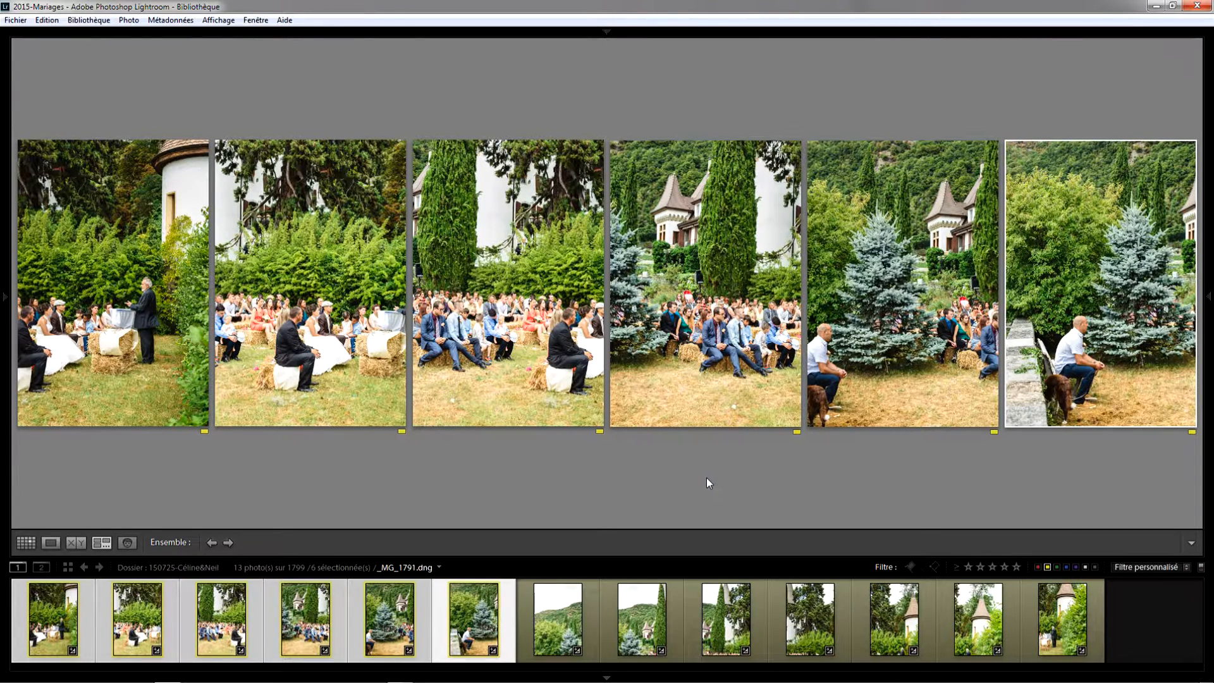
left_click(526, 622)
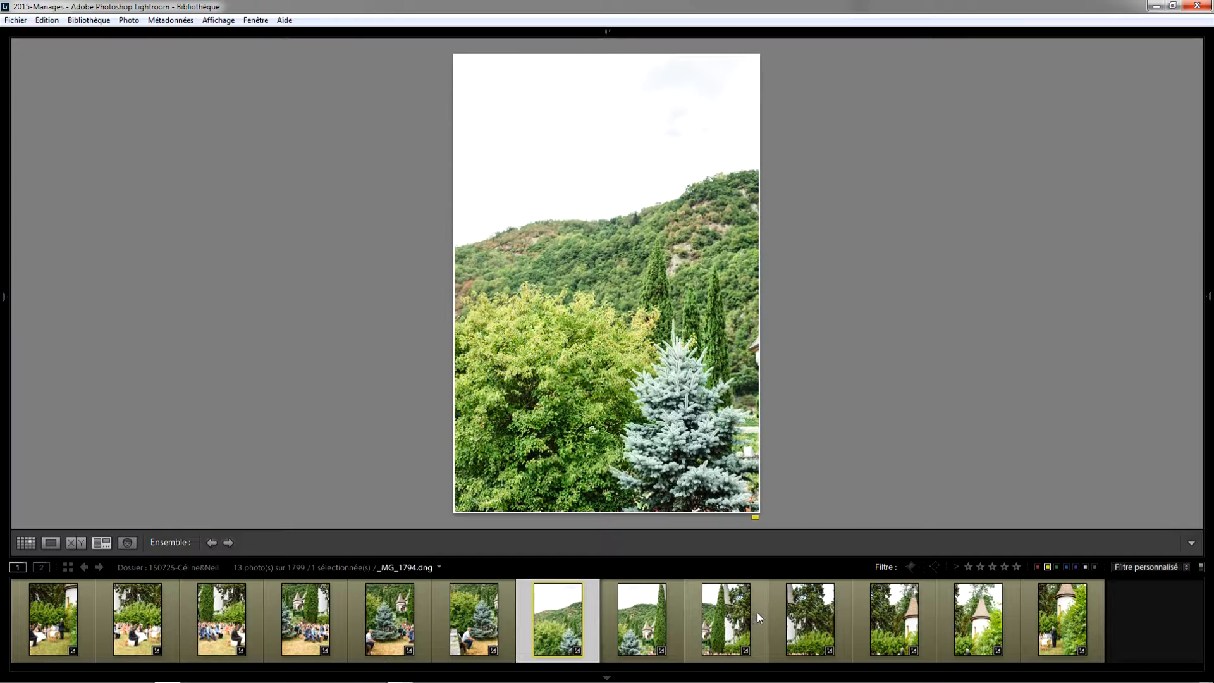
left_click(751, 612)
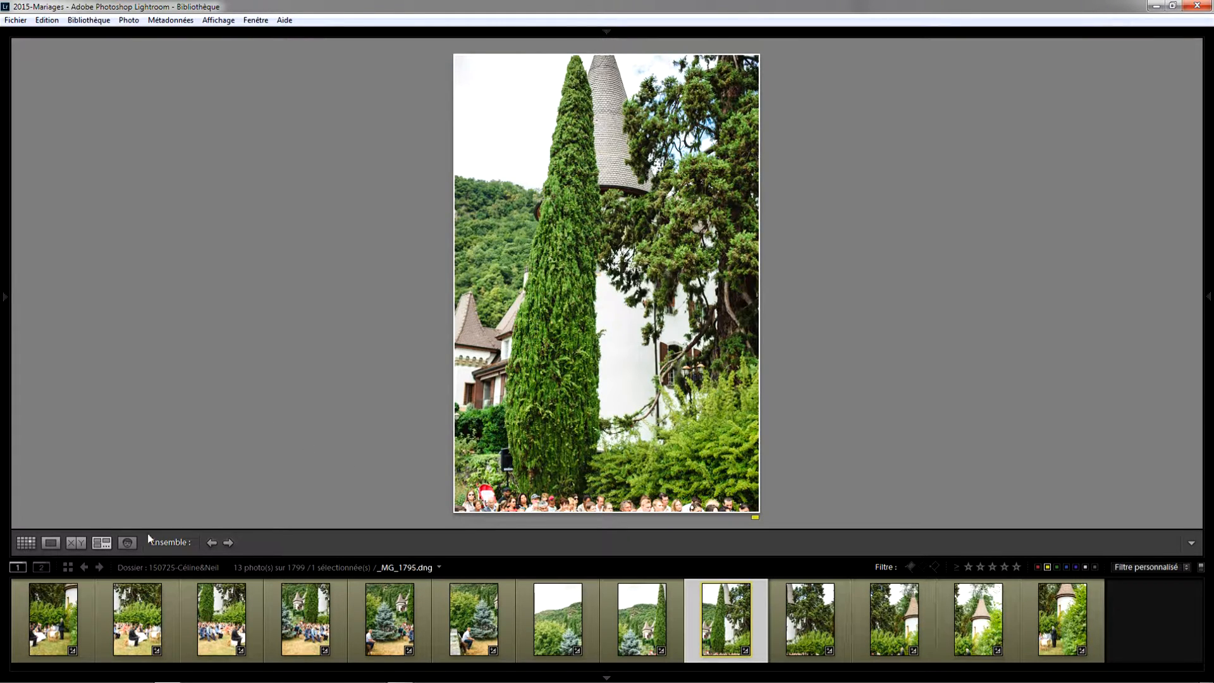
Select all thirteen photos from first to last and display them in Survey view
left_click(88, 598)
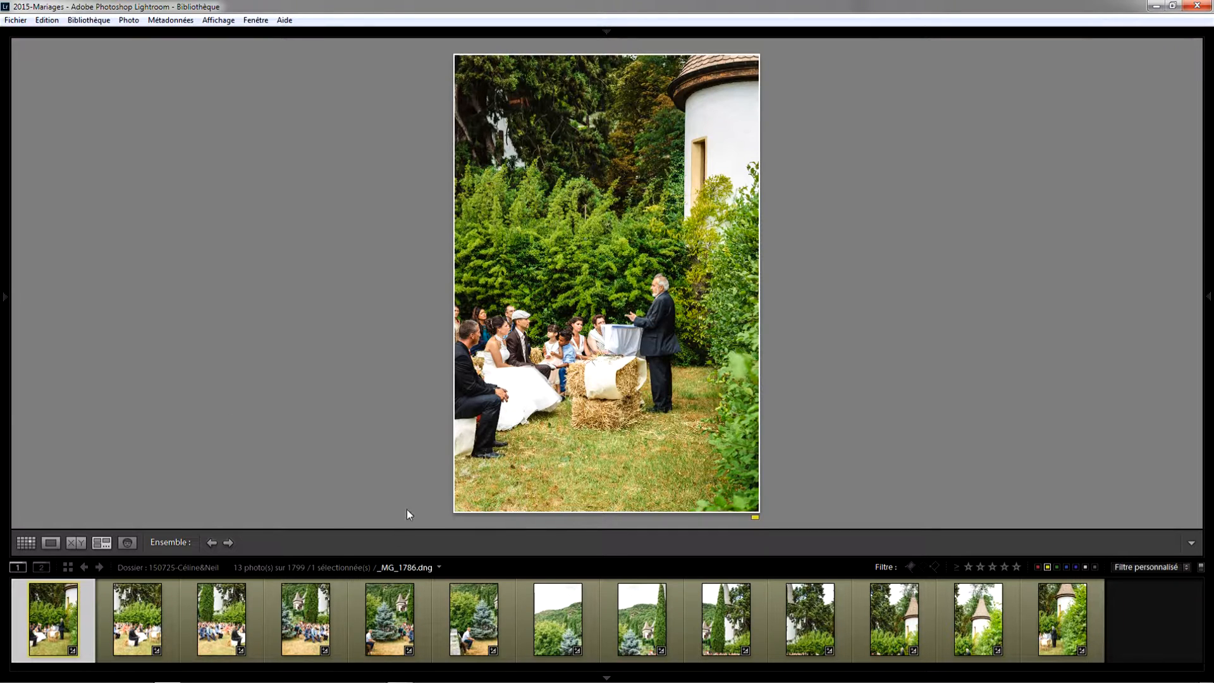
left_click(1032, 631, "shift")
key("n")
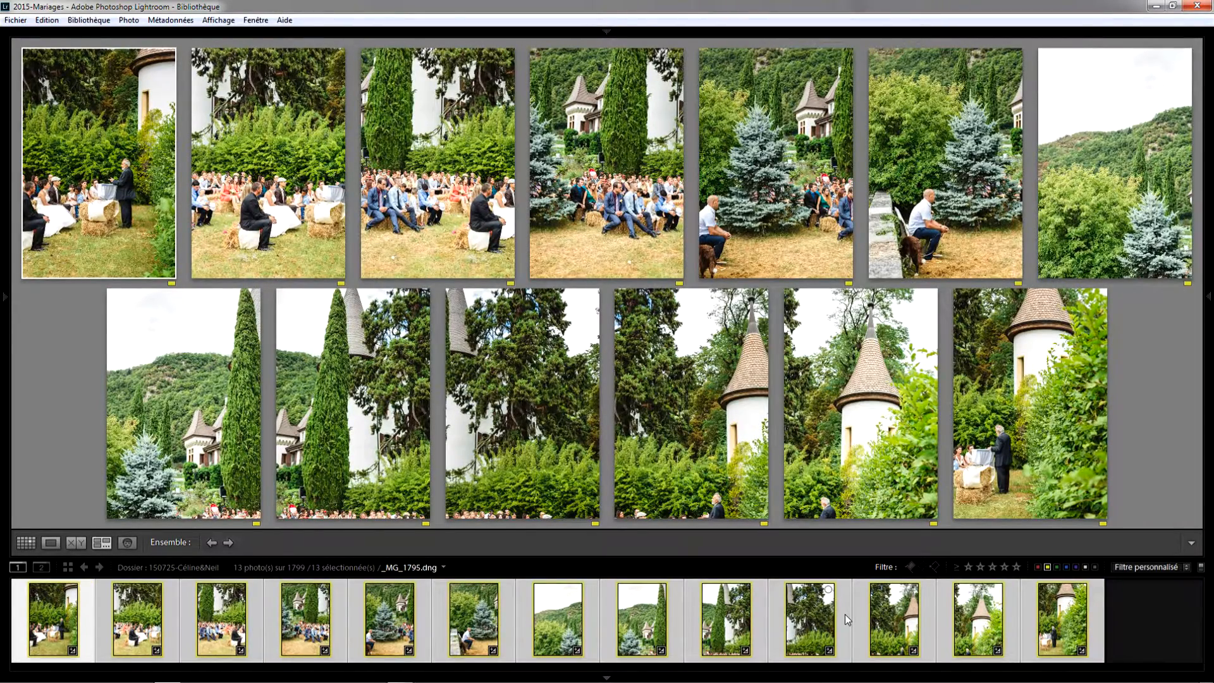
Switch to Grid view and clear the selection
key("g")
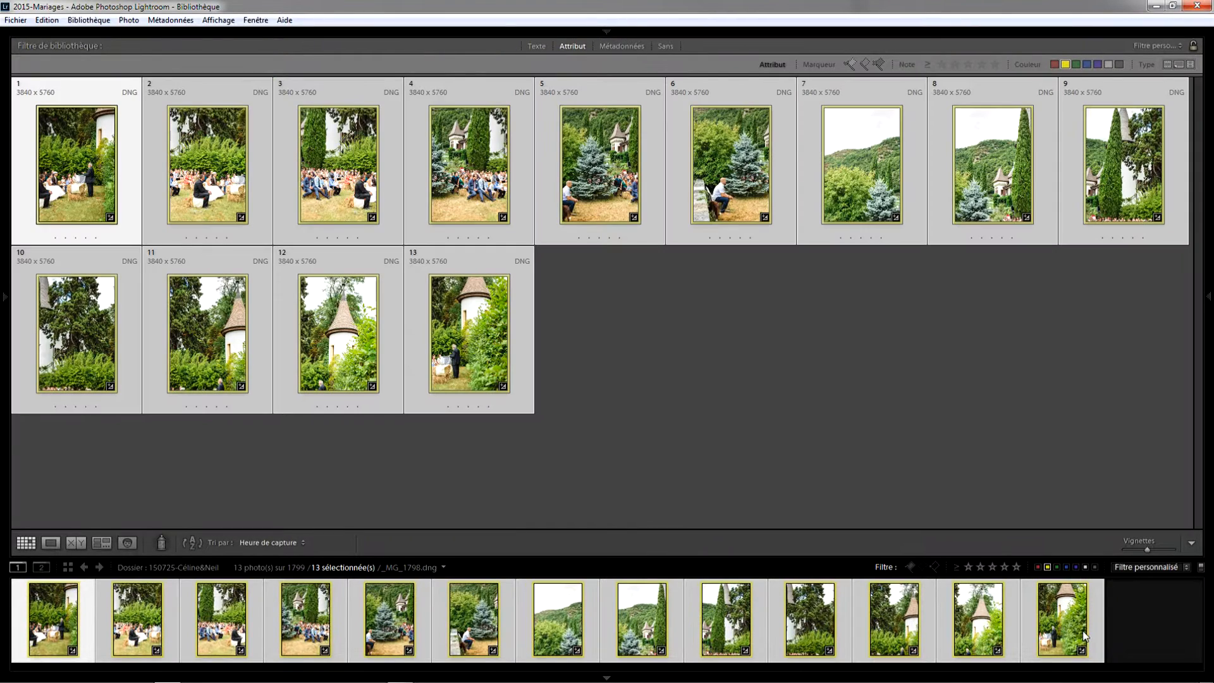
left_click(504, 471)
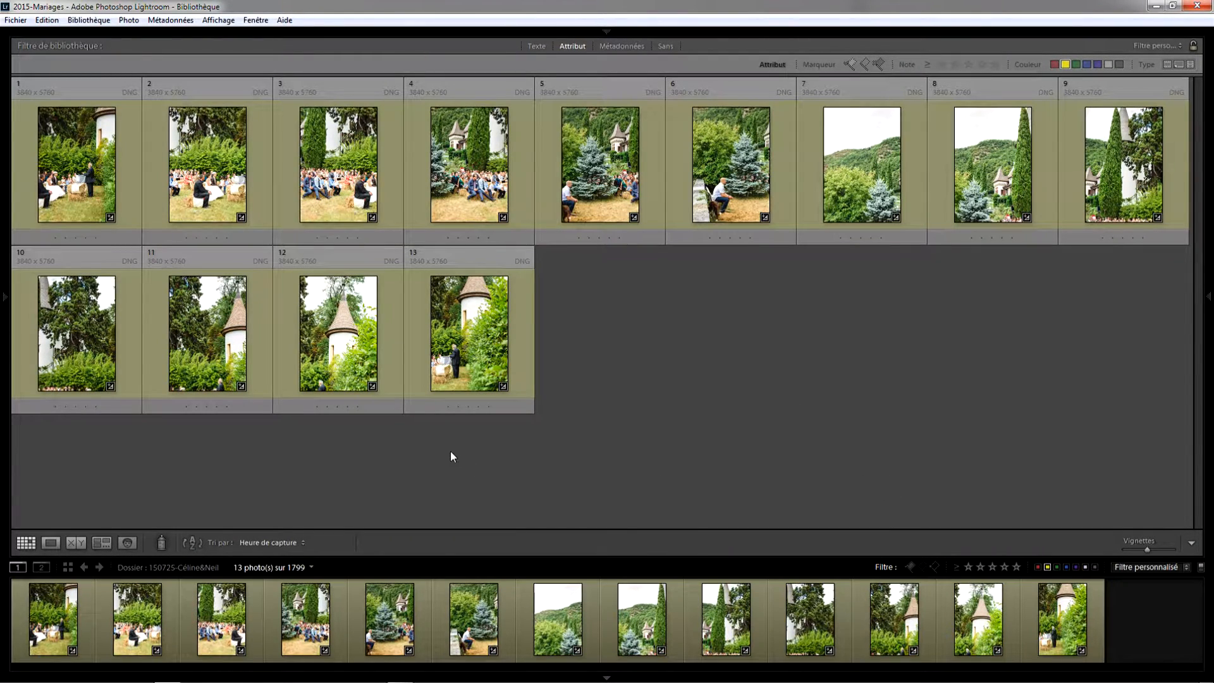
left_click(590, 30)
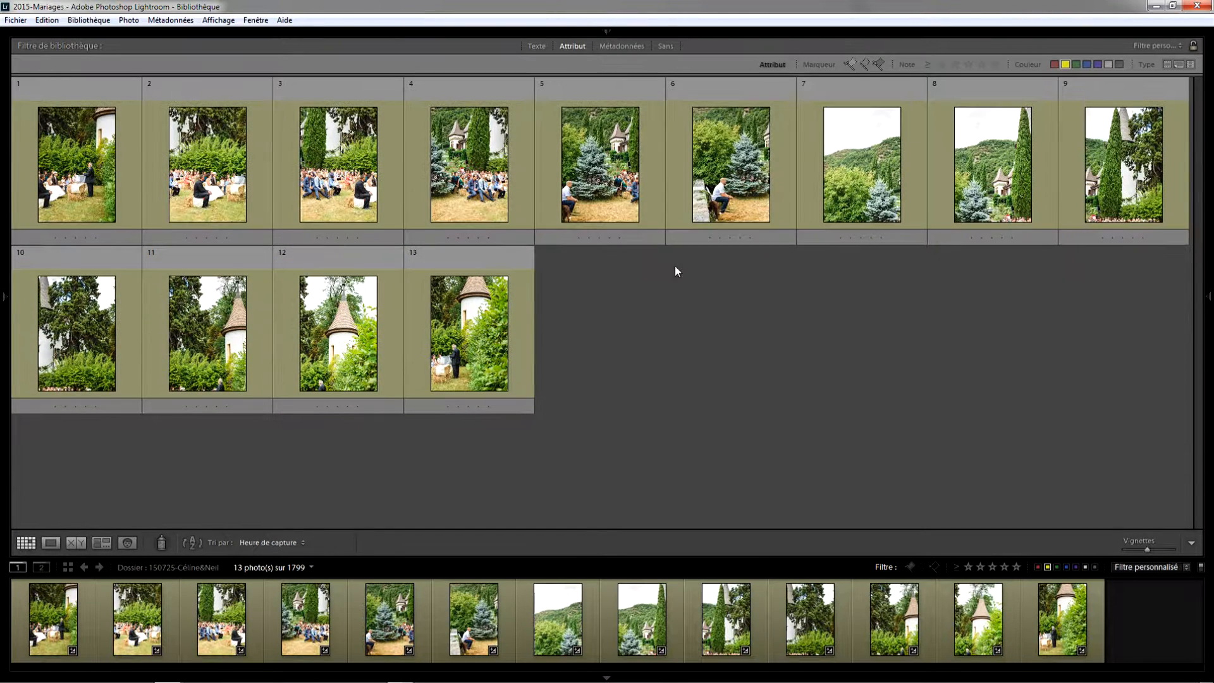
Select the first photo, add the last photo individually to the selection, then clear it
left_click(86, 161)
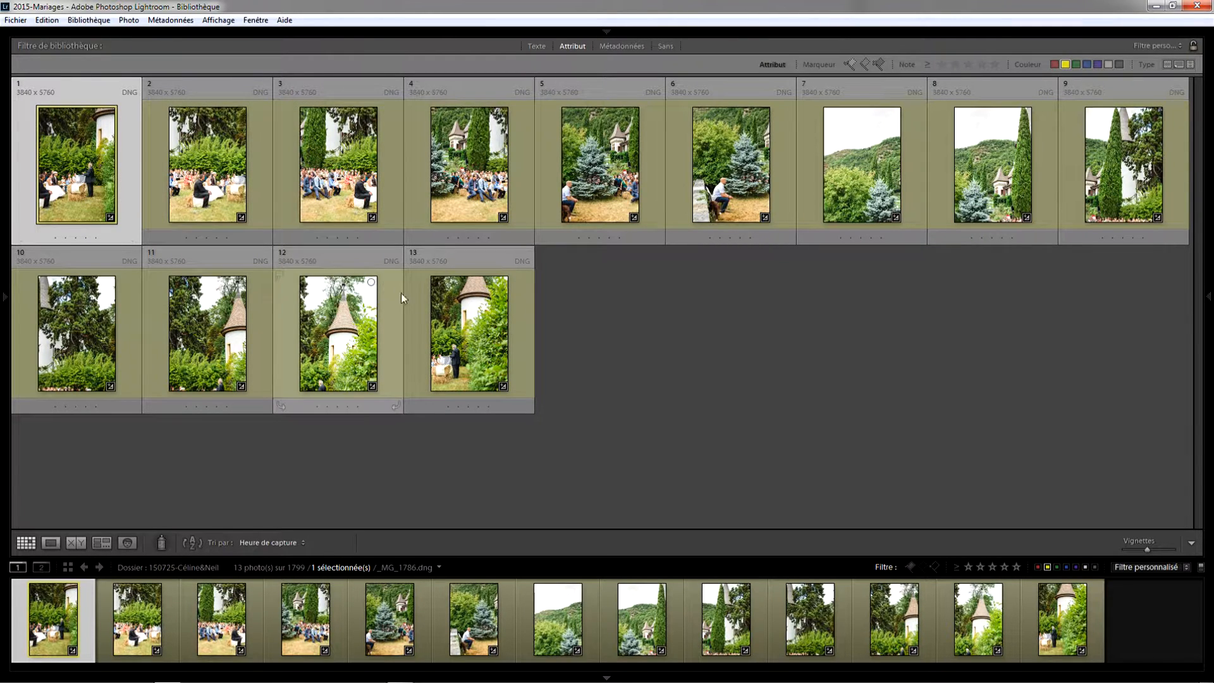
left_click(456, 310, "ctrl")
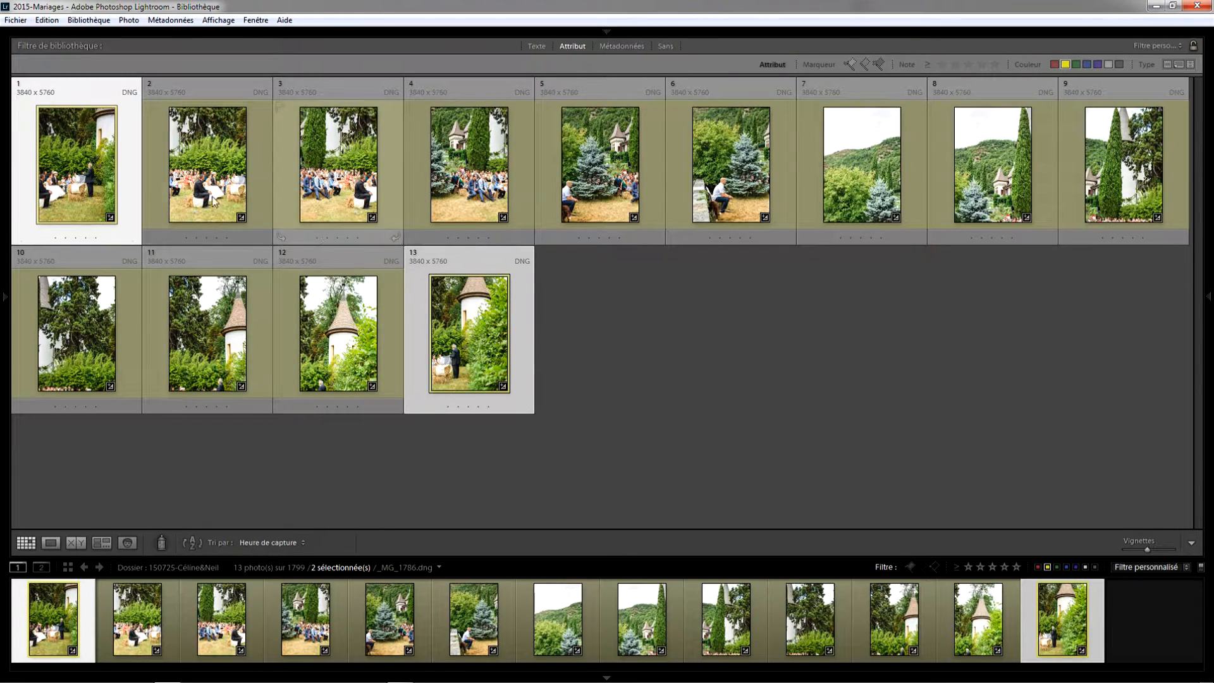
left_click(335, 507)
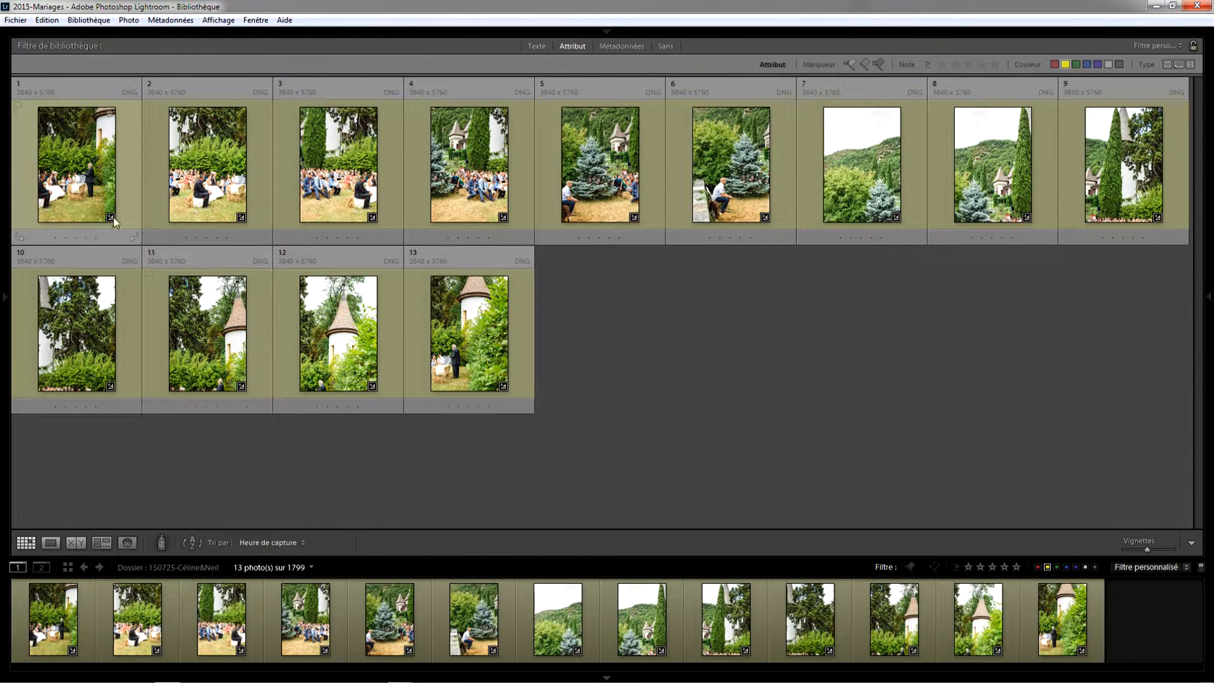
Select the first photo, extend the selection through photo 13, then clear it again
left_click(75, 168)
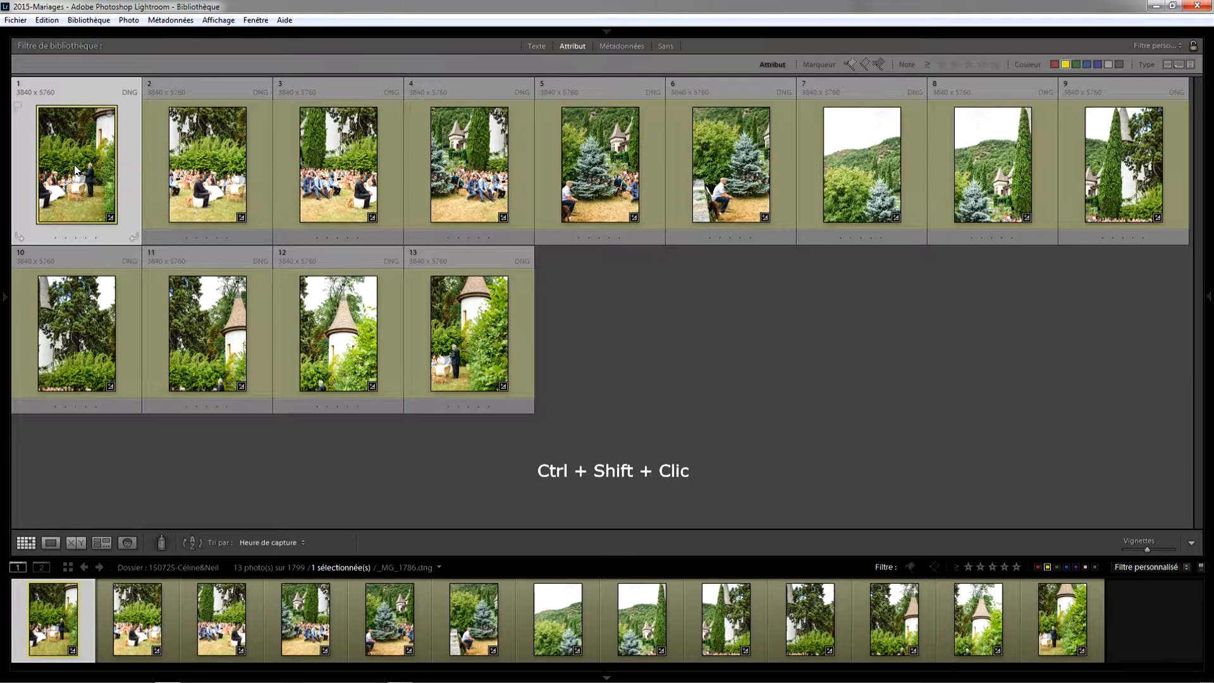
left_click(476, 346, "ctrl+shift")
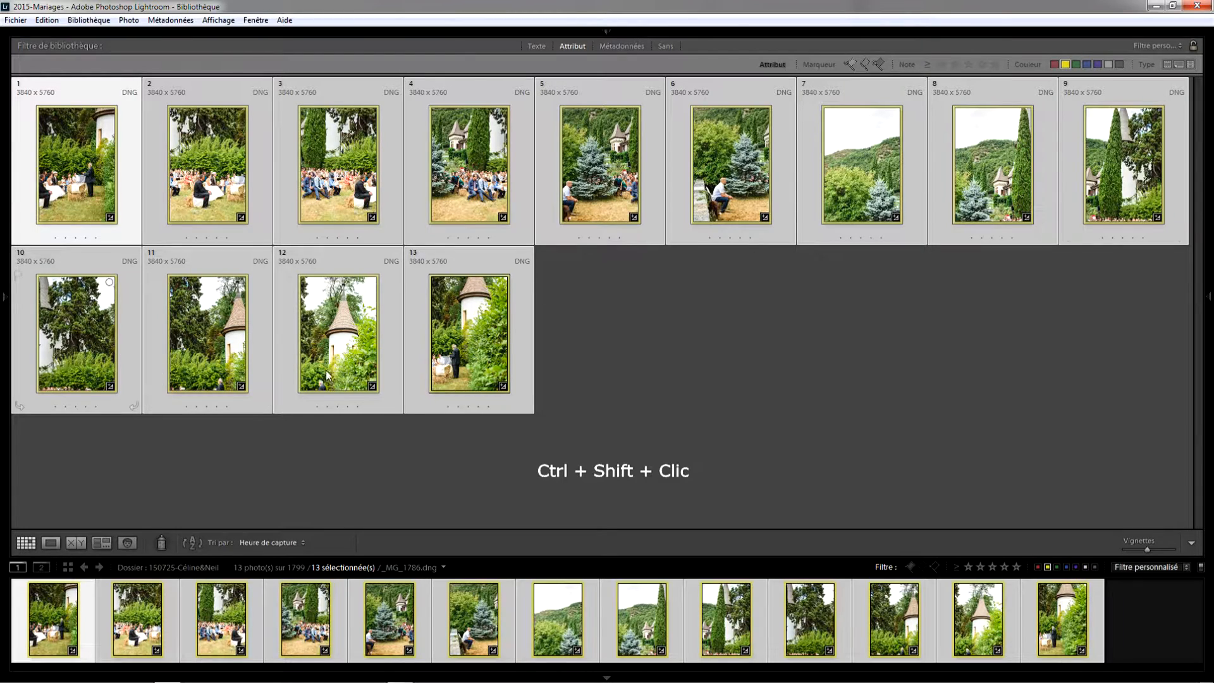
left_click(439, 458)
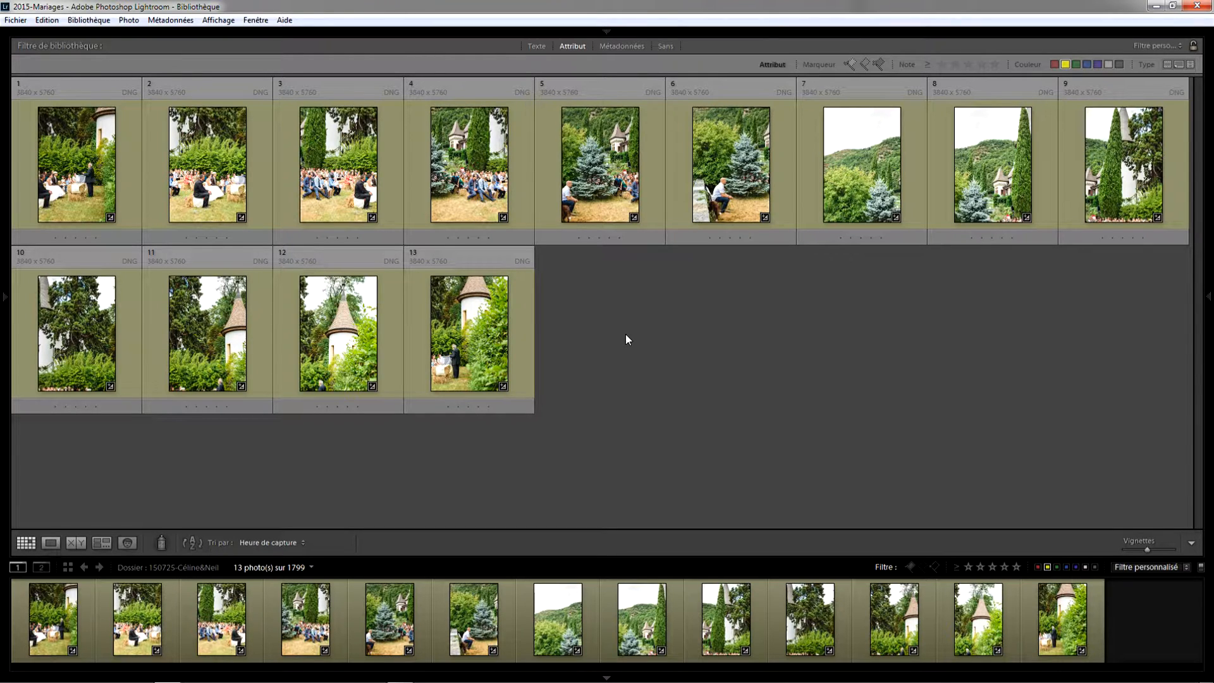
Select all thirteen photos and open the Panorama photo merge
key("ctrl+a")
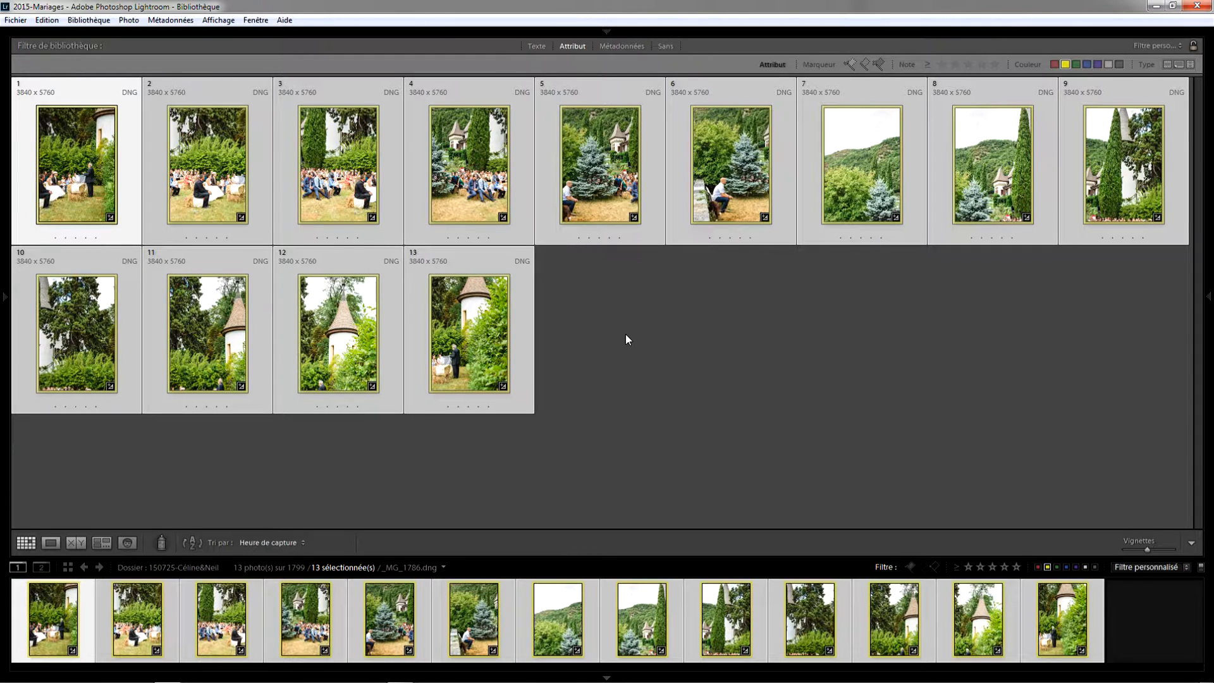
right_click(548, 191)
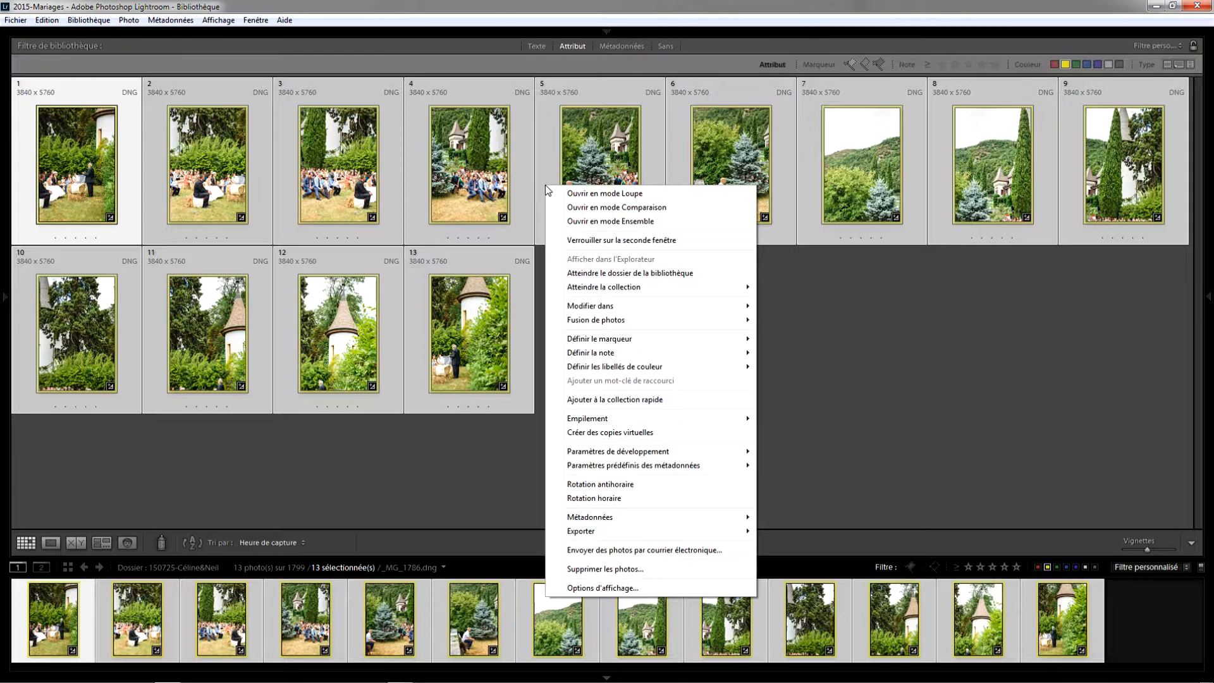
mouse_move(569, 322)
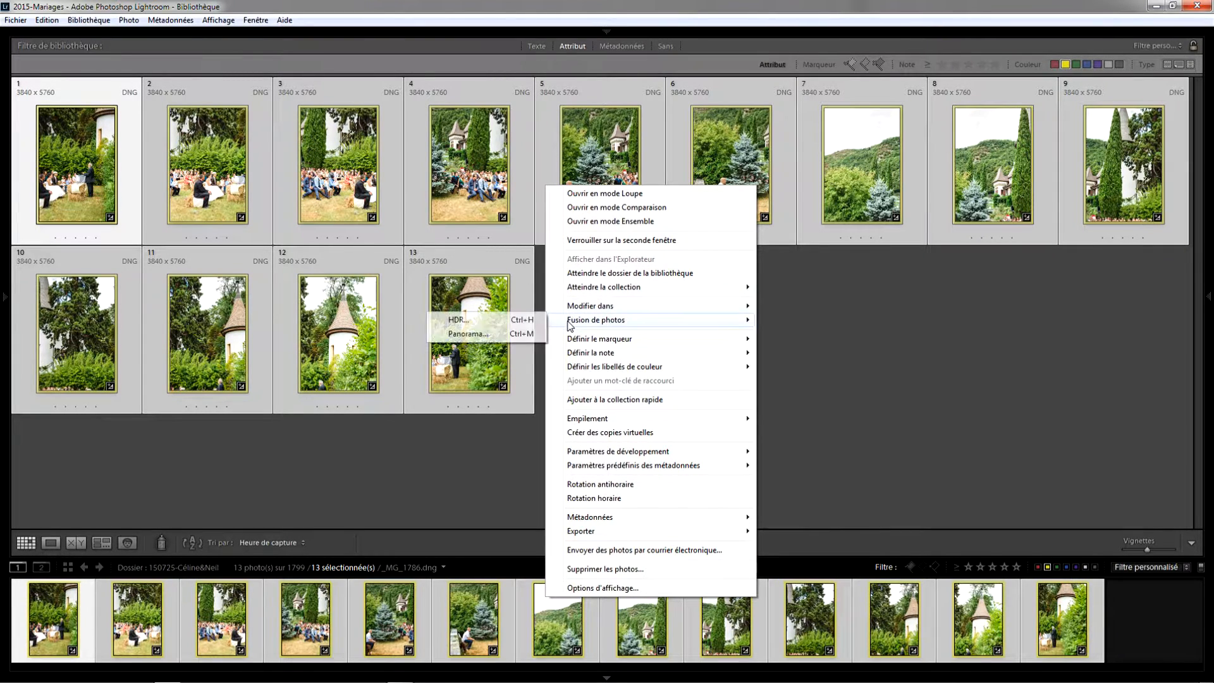
left_click(517, 336)
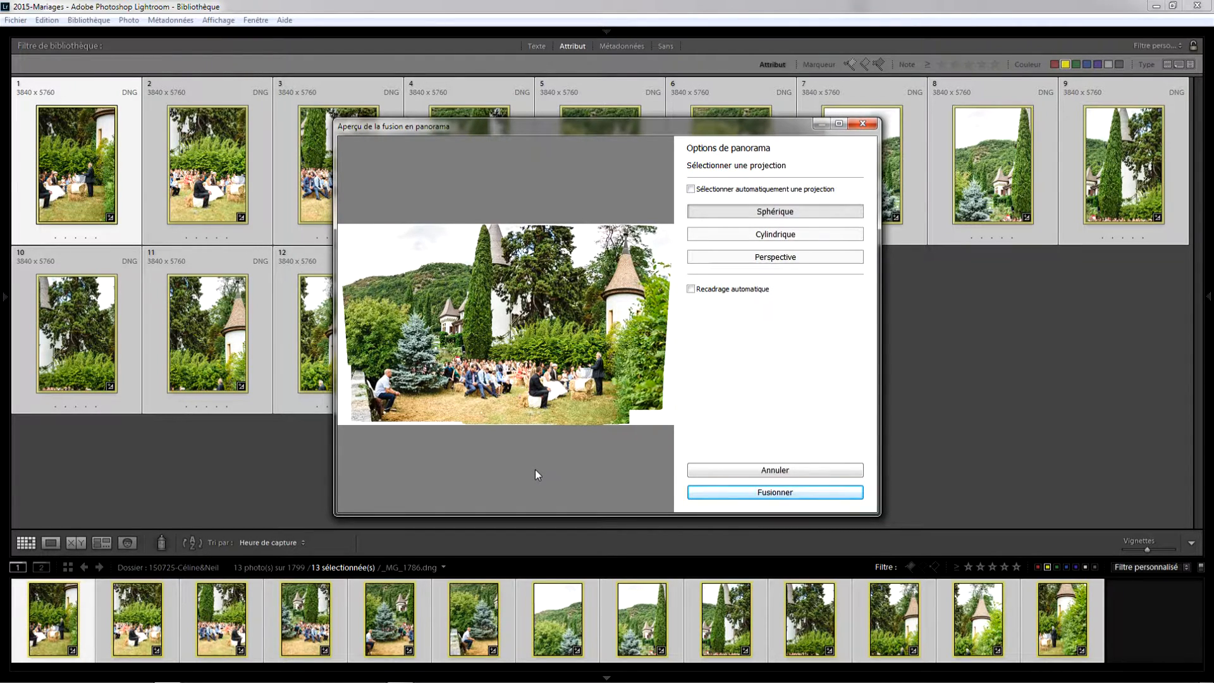
Preview the Cylindrique, Sphérique and Perspective projections and settle on Sphérique
left_click(755, 238)
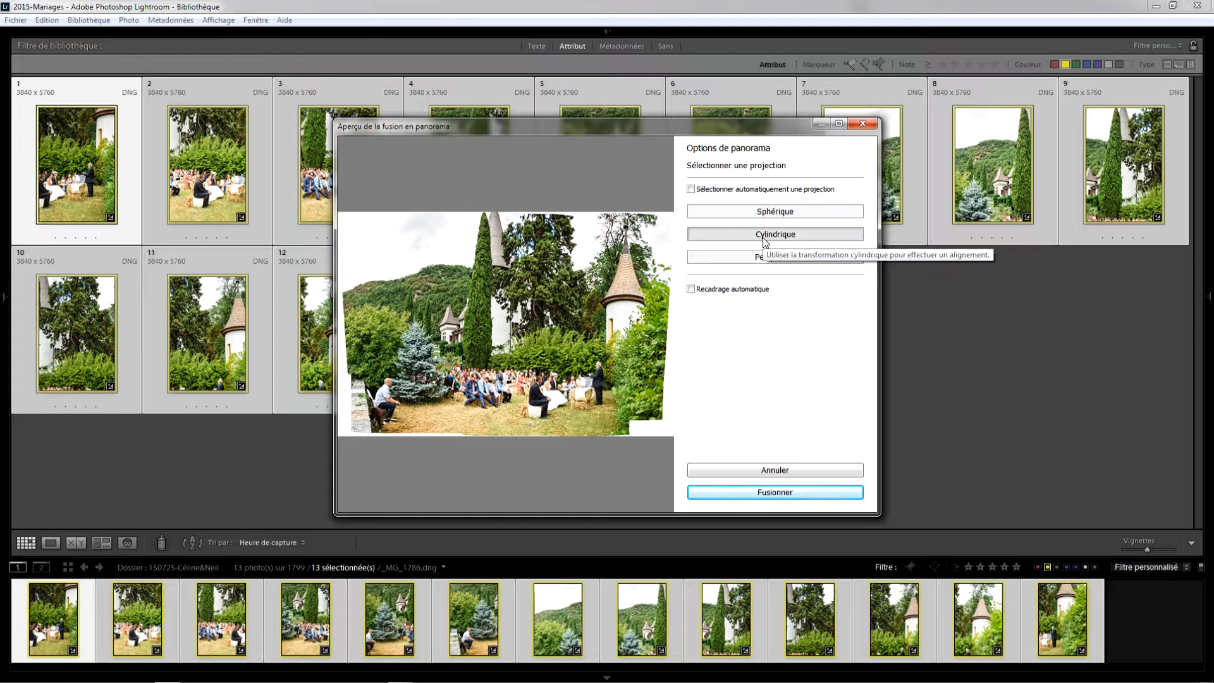
left_click(765, 214)
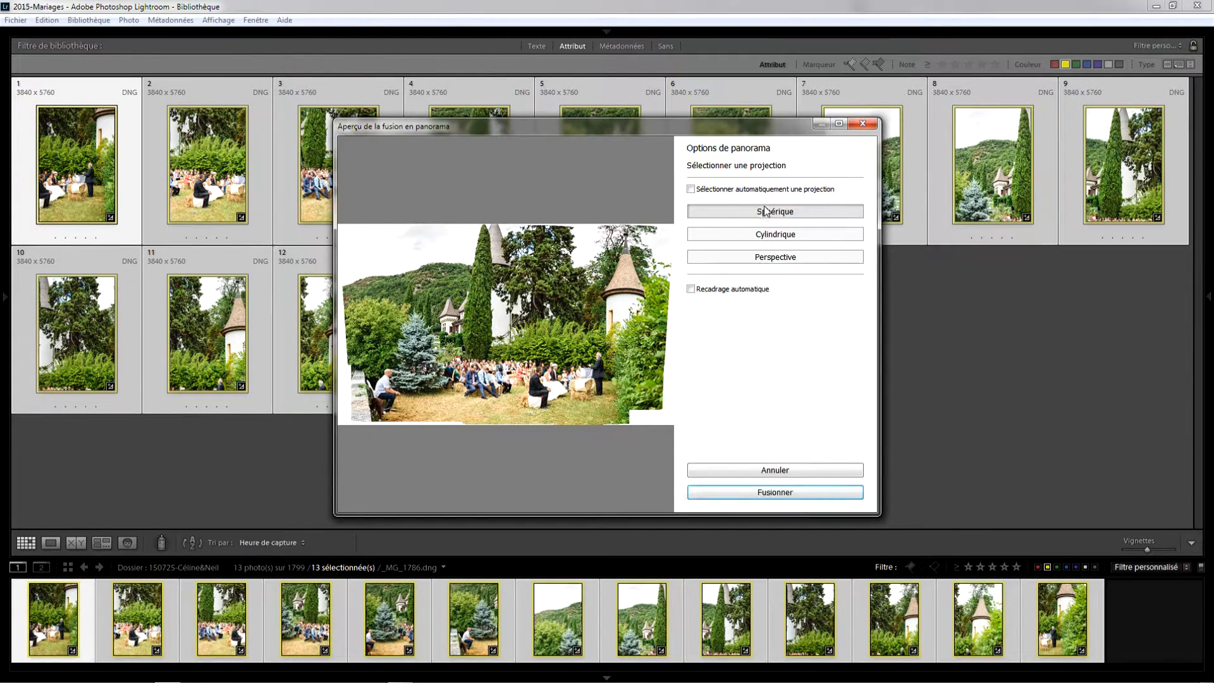
left_click(776, 260)
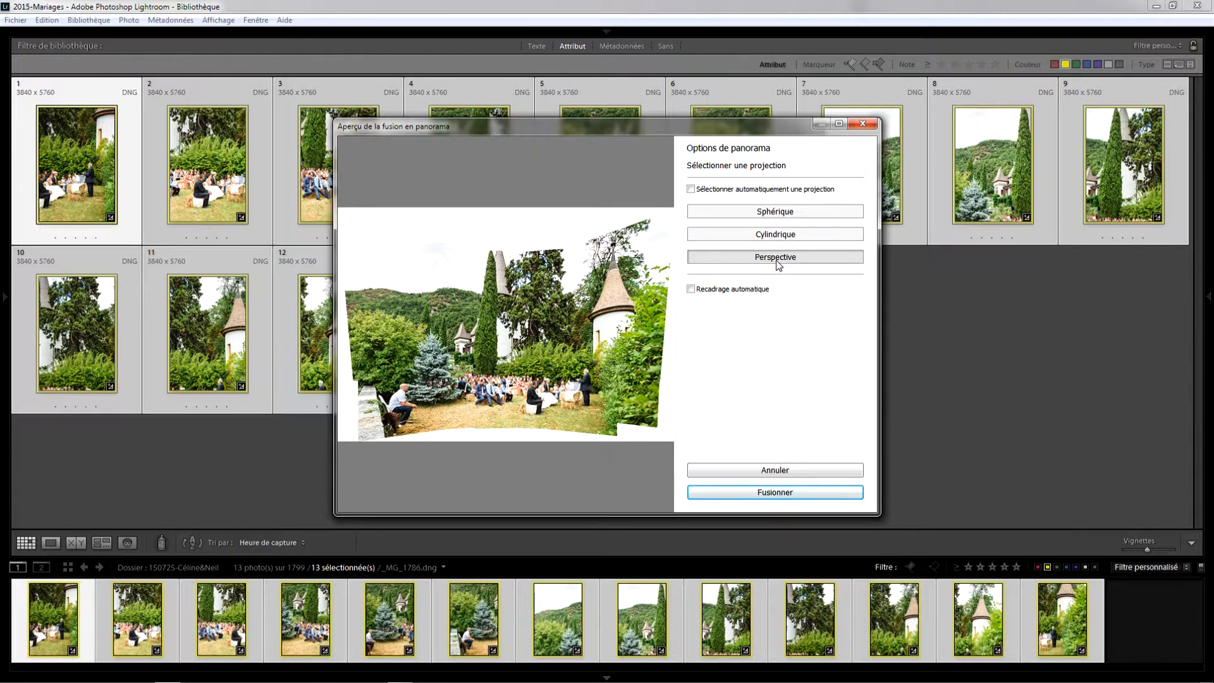
left_click(766, 213)
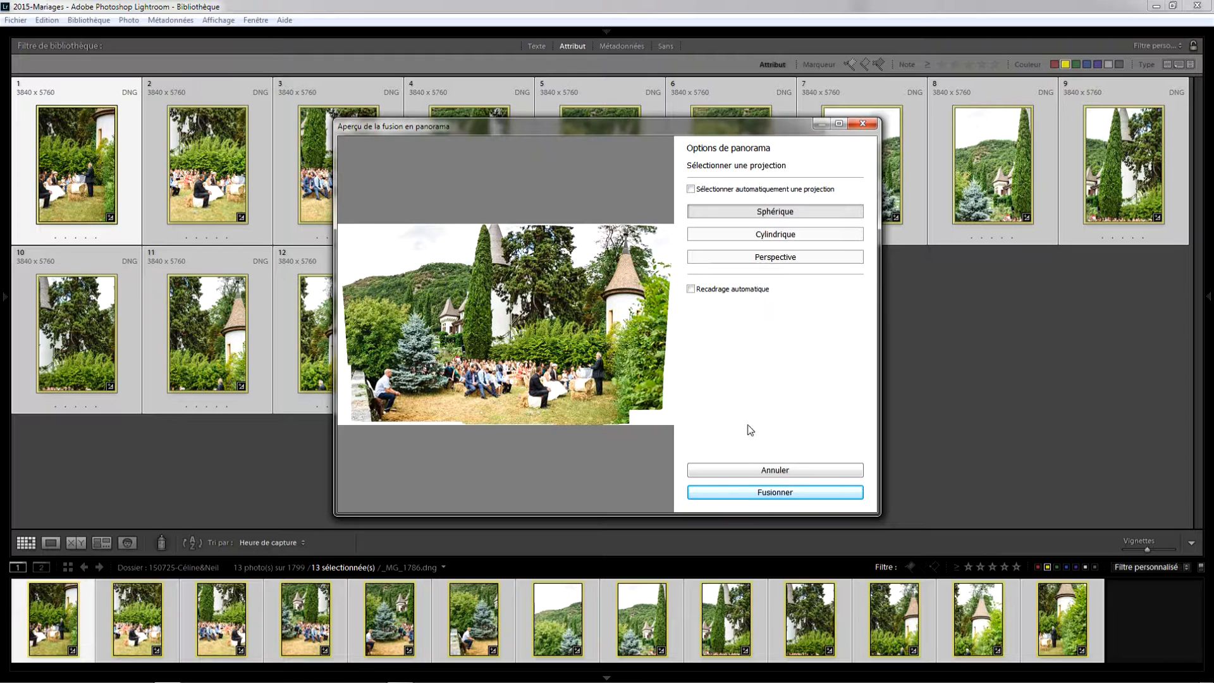
Toggle Recadrage automatique on and off, then merge the panorama
left_click(714, 292)
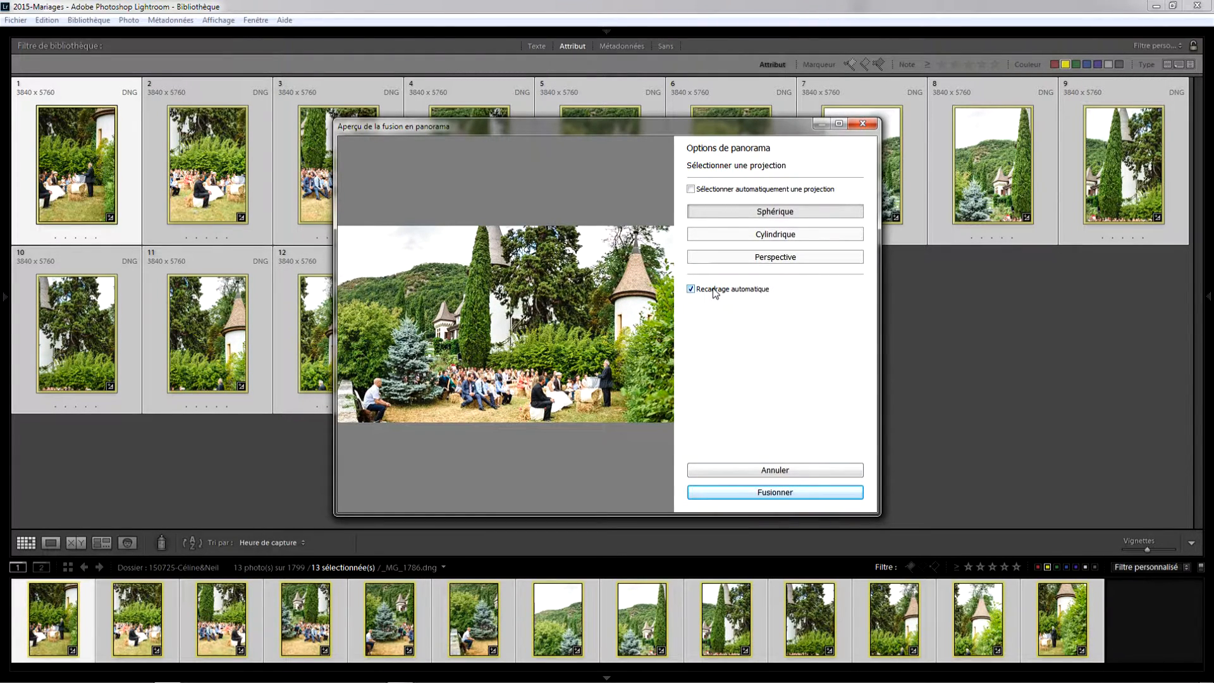
left_click(715, 292)
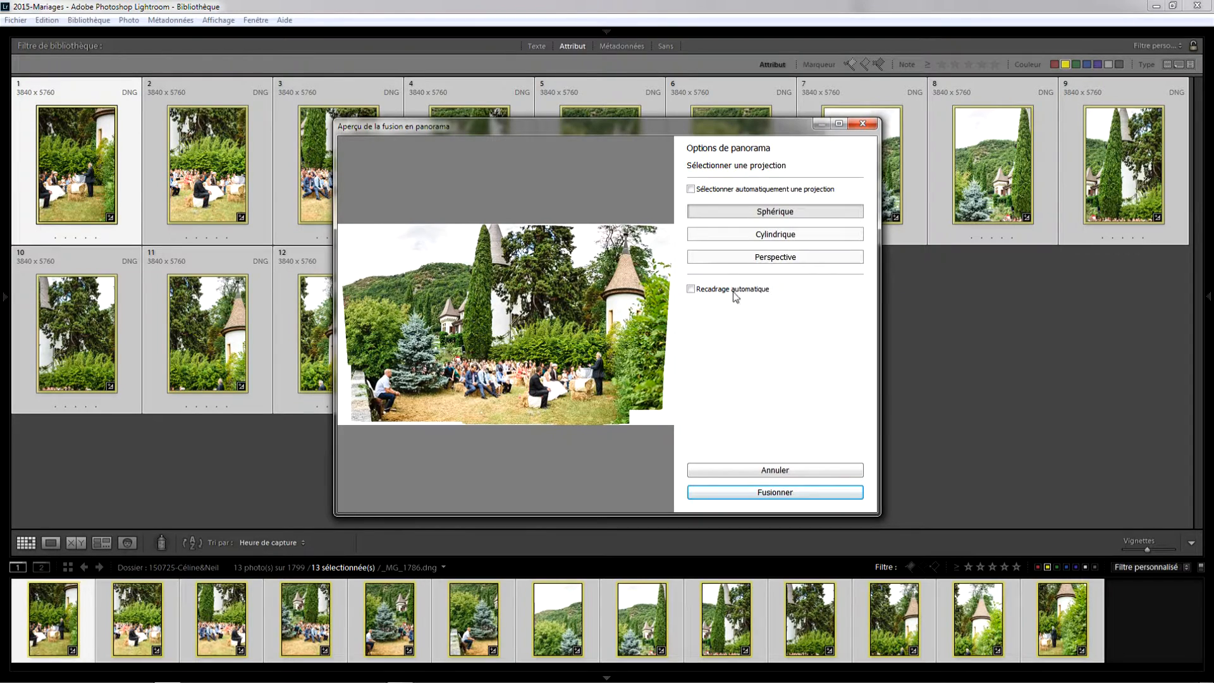
left_click(722, 496)
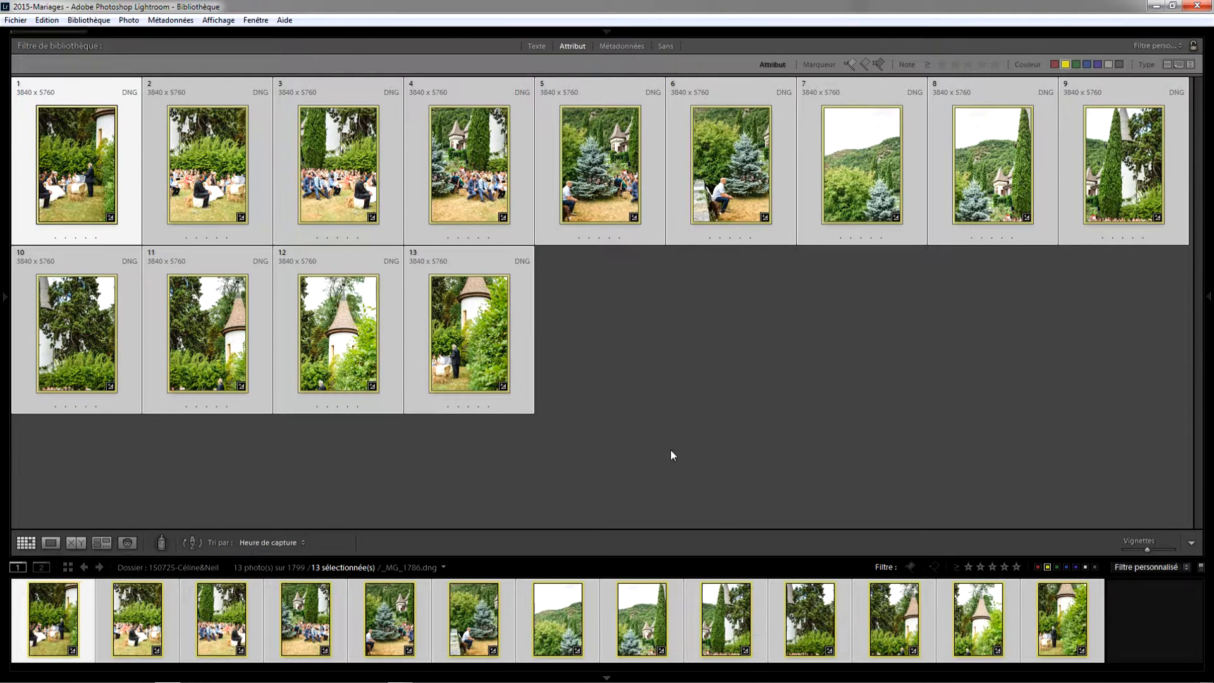
Open the merged panorama in Loupe view
mouse_move(583, 32)
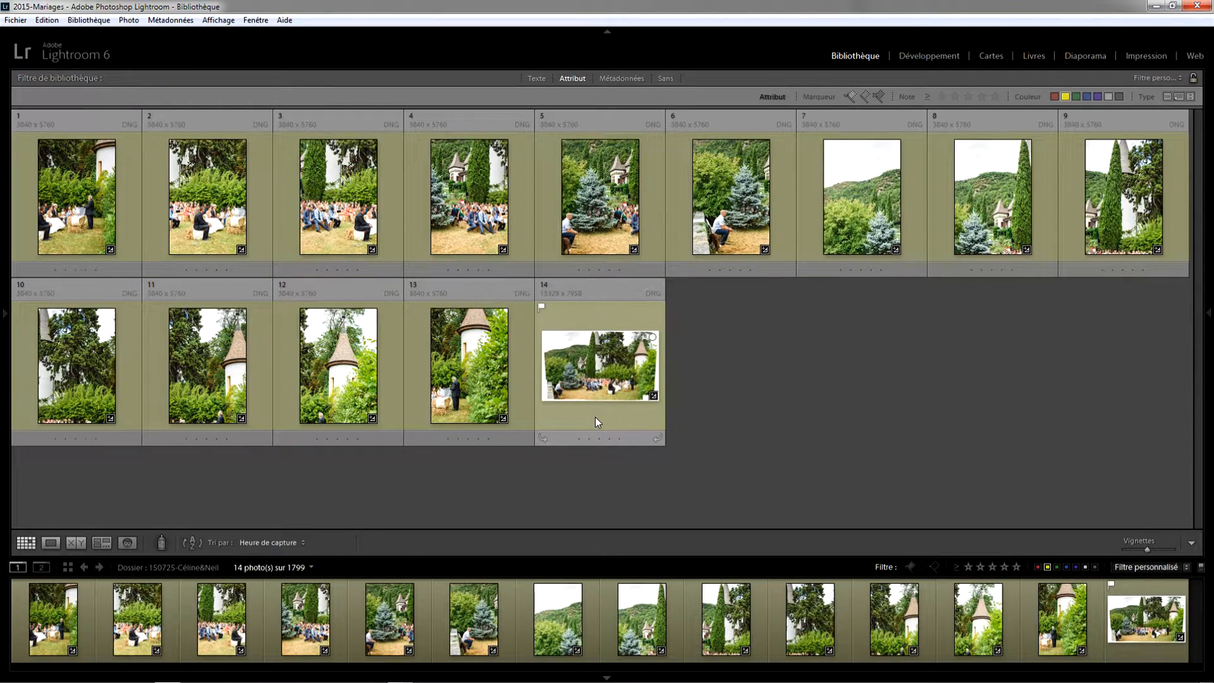
left_click(592, 377)
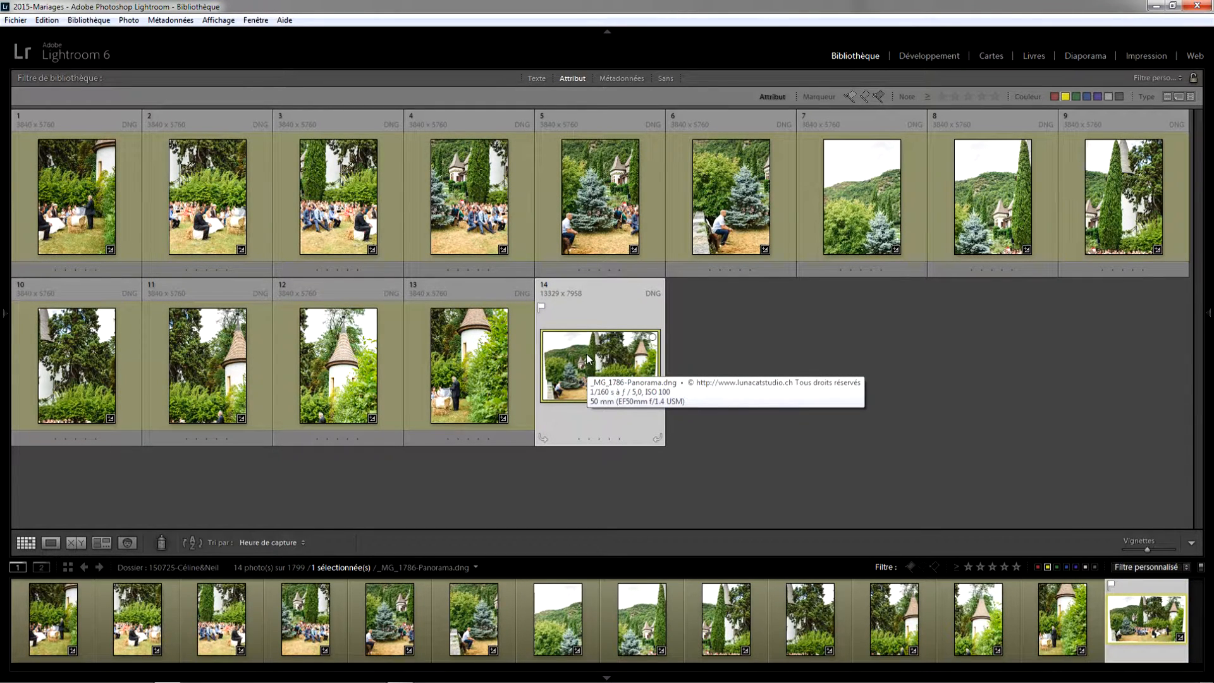
double_click(588, 363)
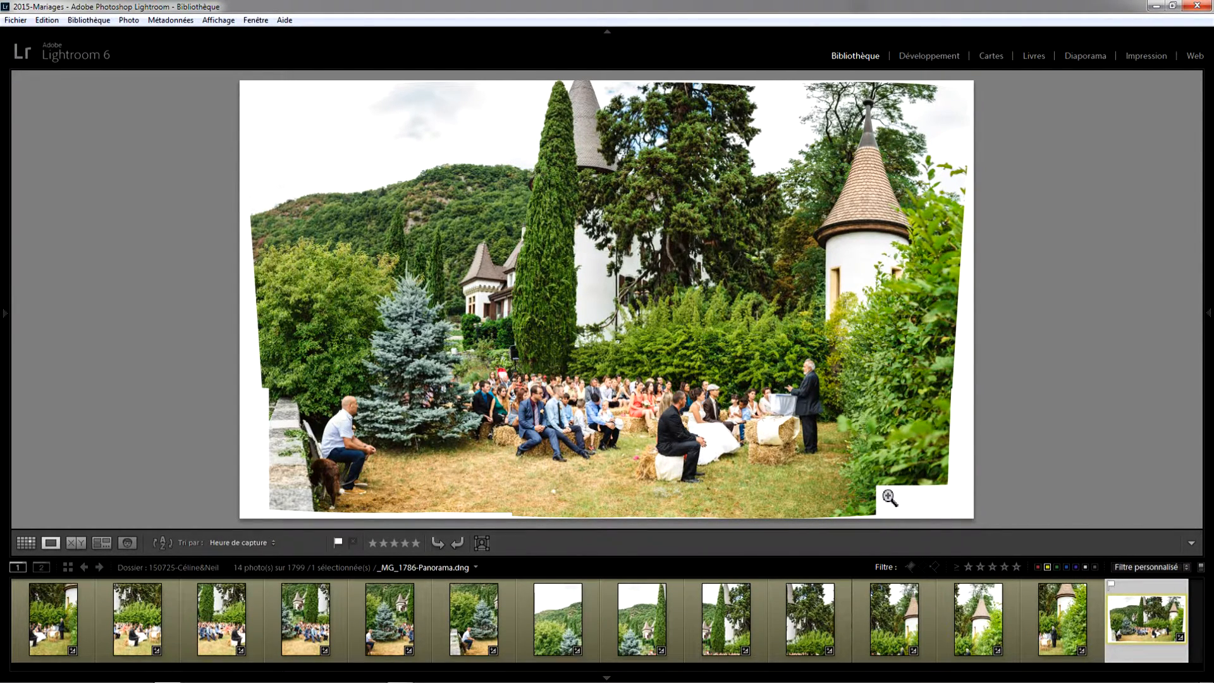
Duplicate the panorama layer in Photoshop, deleting the accidental second copy
mouse_move(1212, 379)
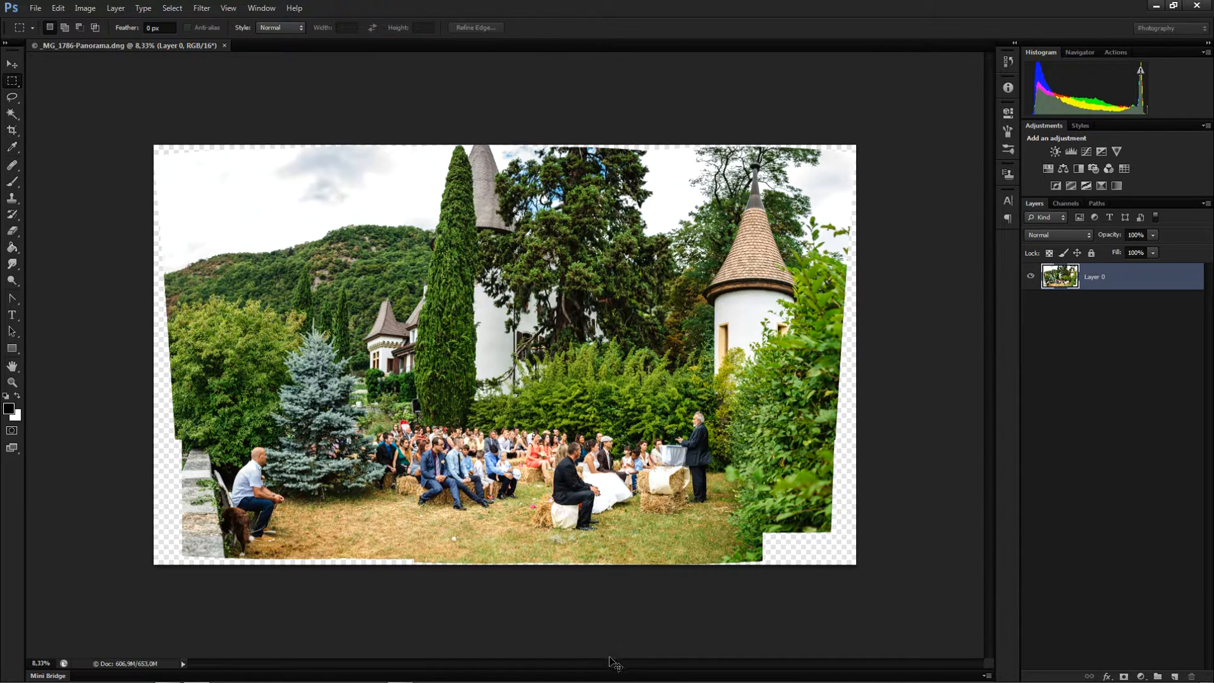
key("l")
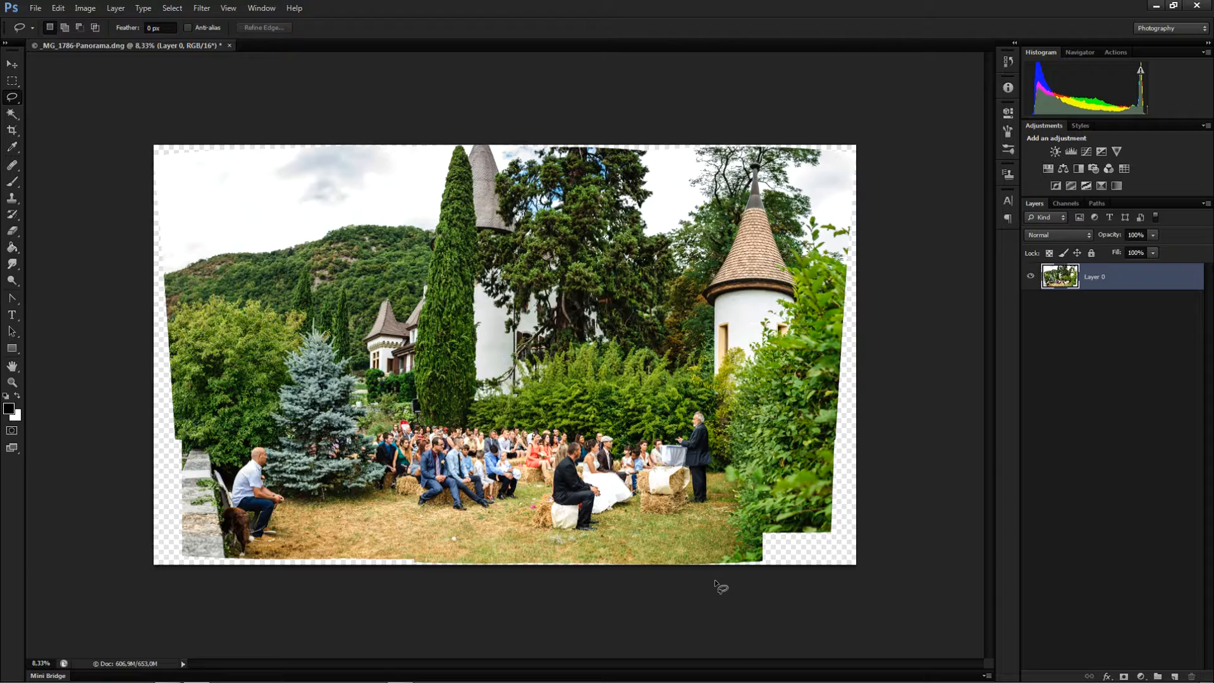
left_click(777, 552, "ctrl")
left_click_drag(742, 511, 564, 468)
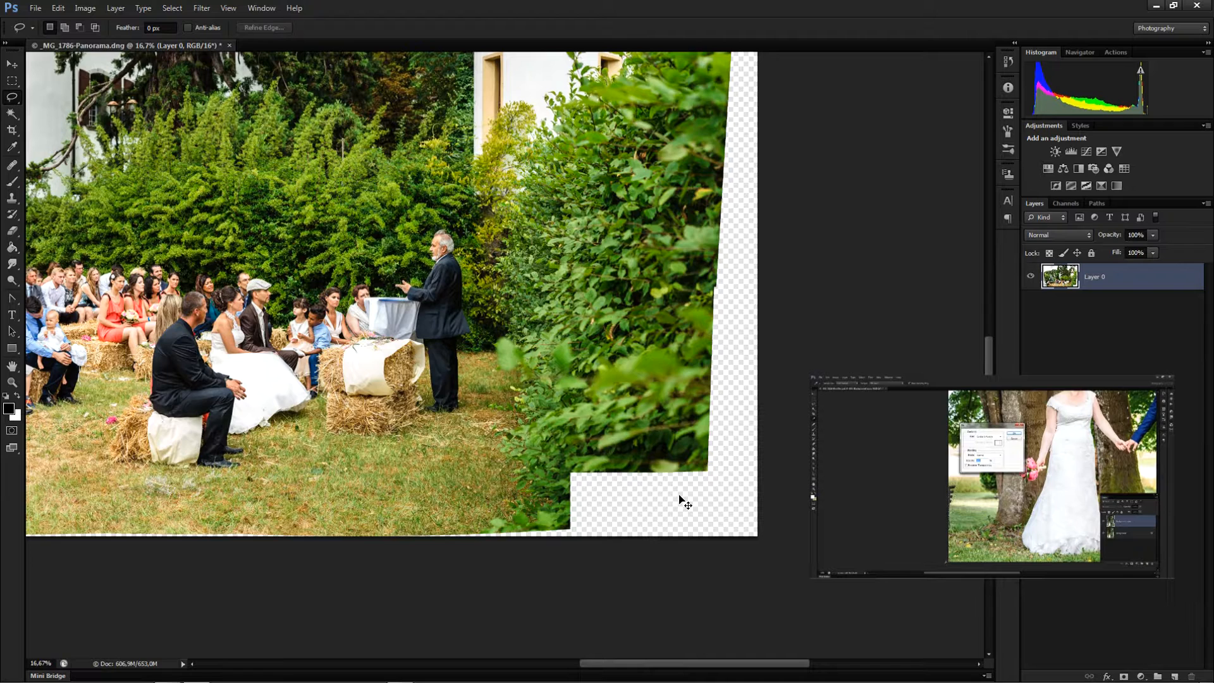
key("ctrl+j")
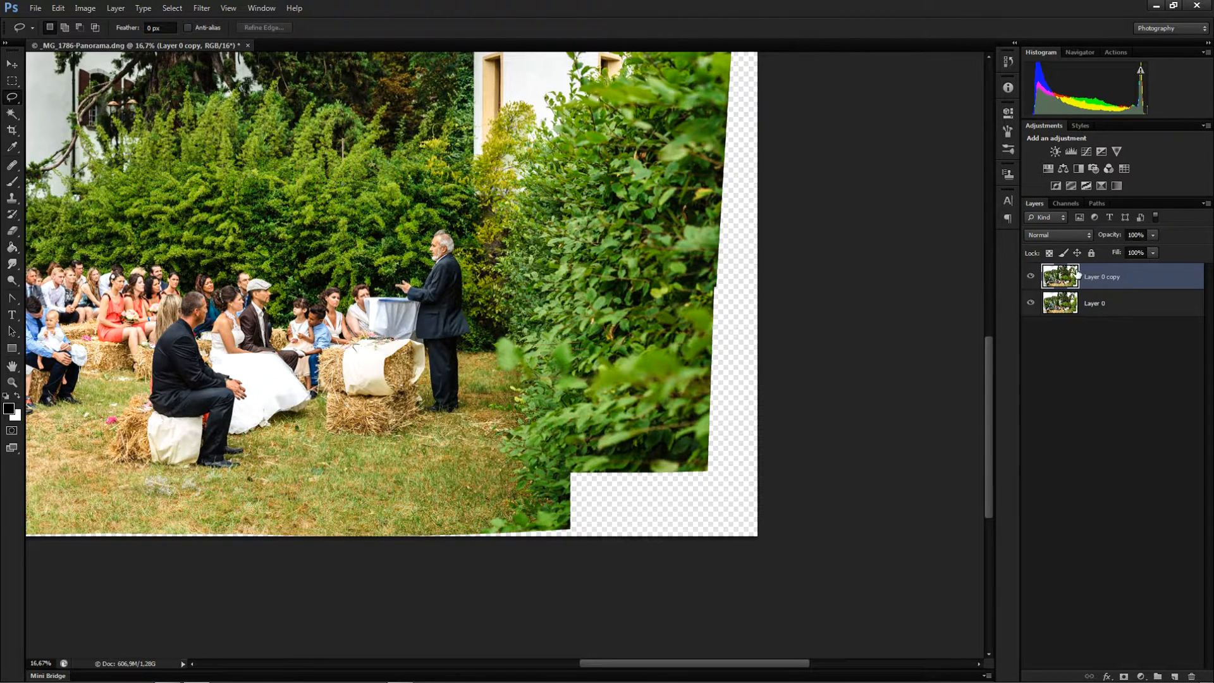
key("ctrl+j")
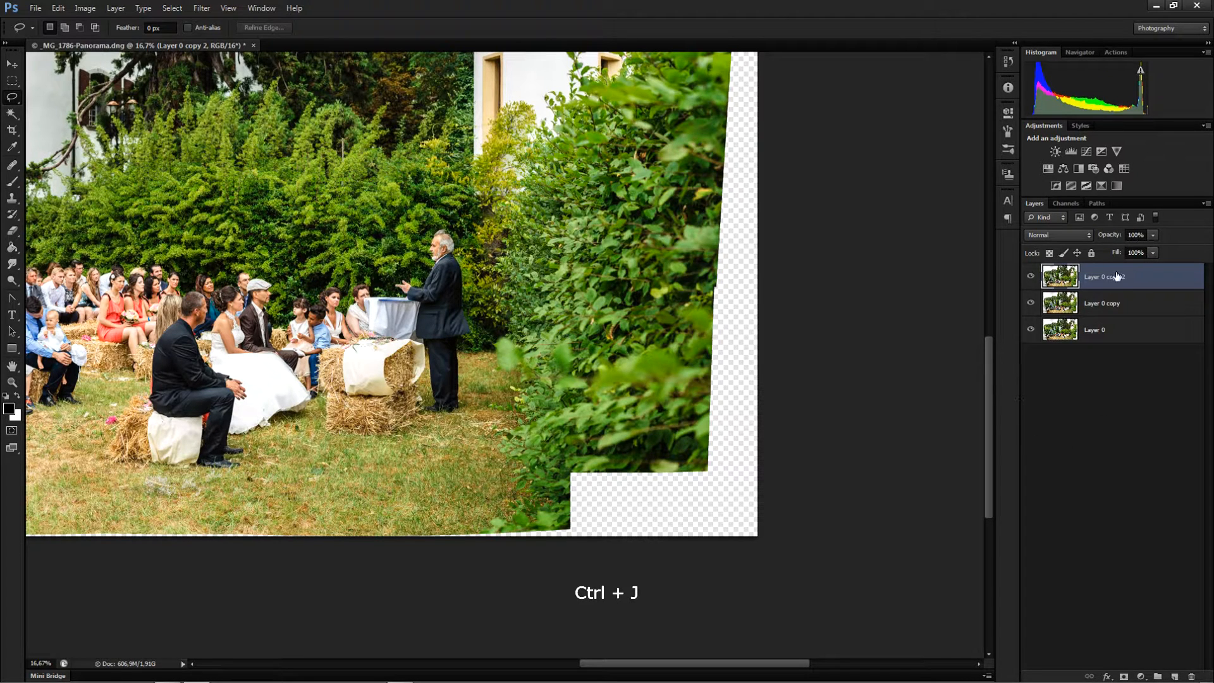
key("Delete")
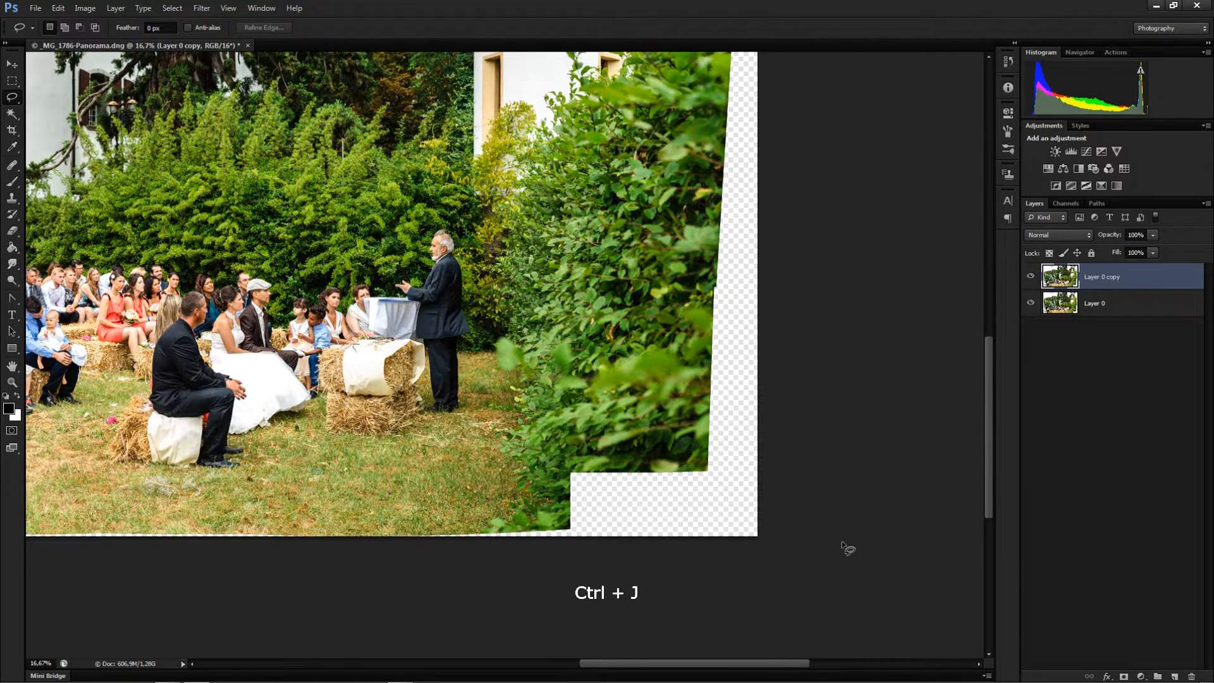
Try a Content-Aware fill of the empty bottom-right corner on the layer copy, discarding it and merging the copy down
scroll(791, 561, "up", 1)
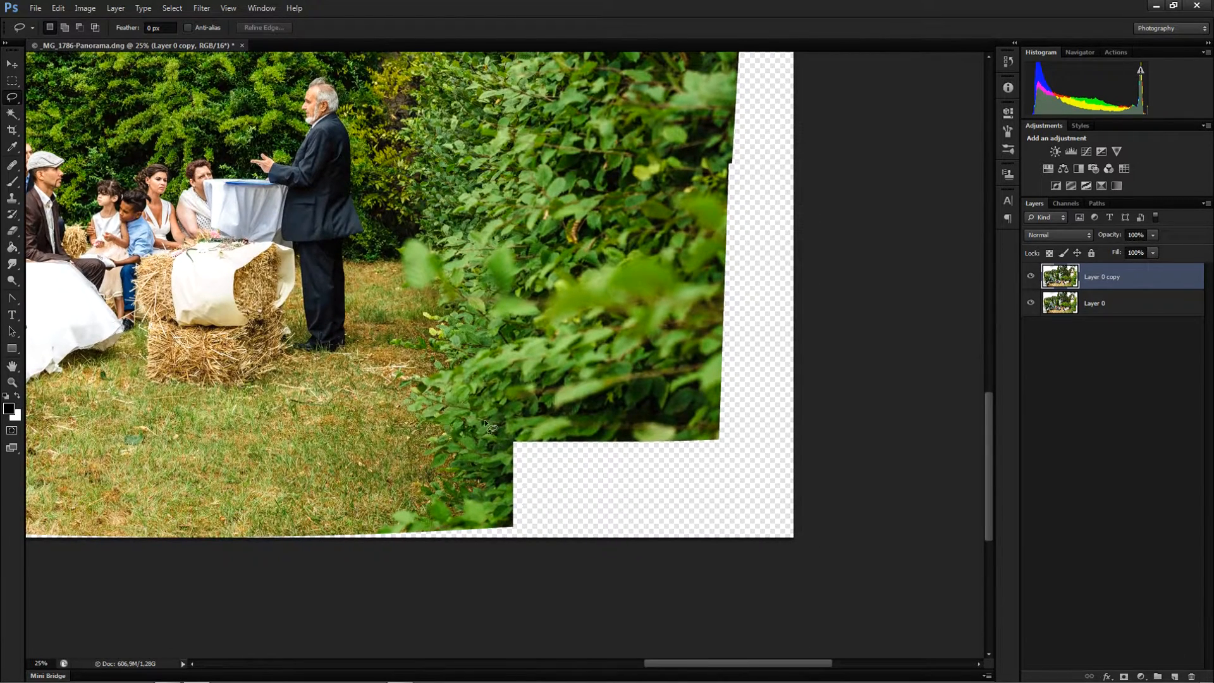
left_click(12, 80)
left_click_drag(499, 428, 731, 533)
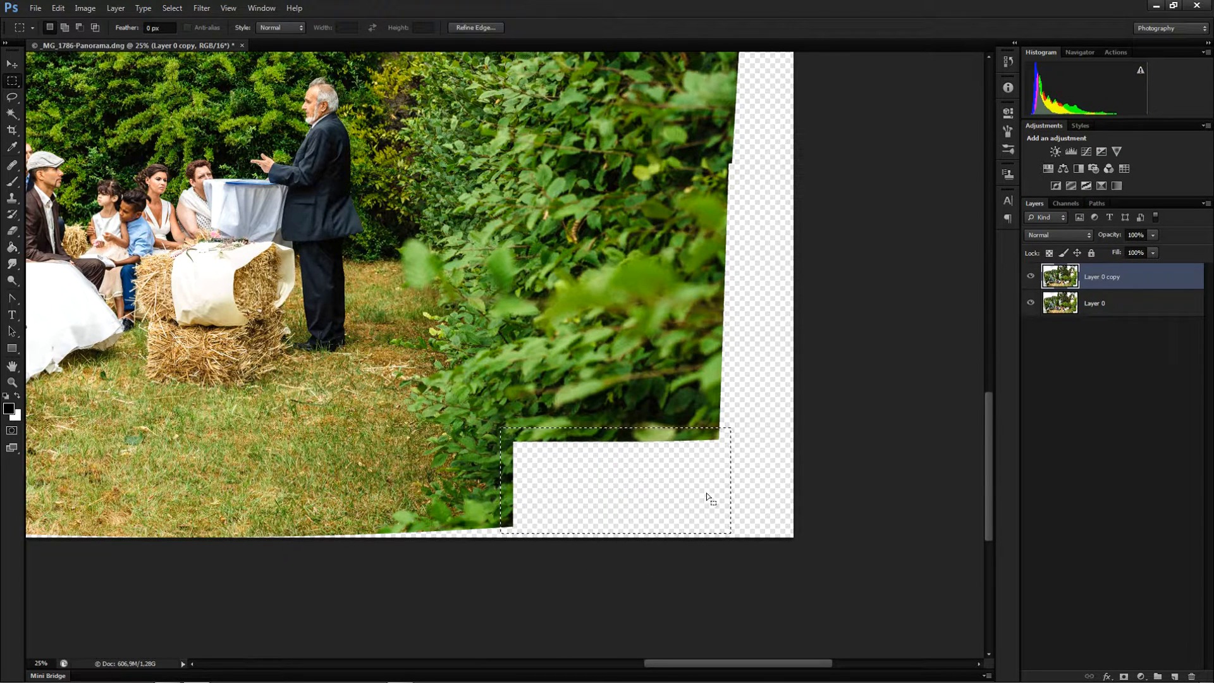
right_click(634, 475)
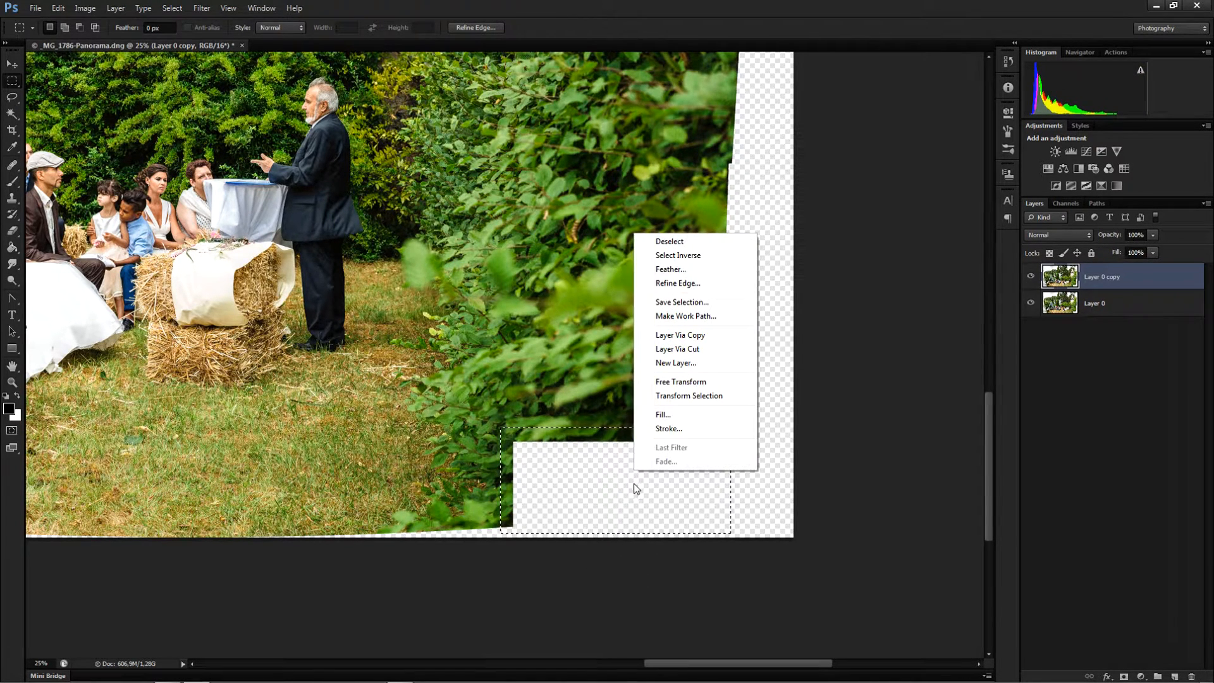
left_click(659, 415)
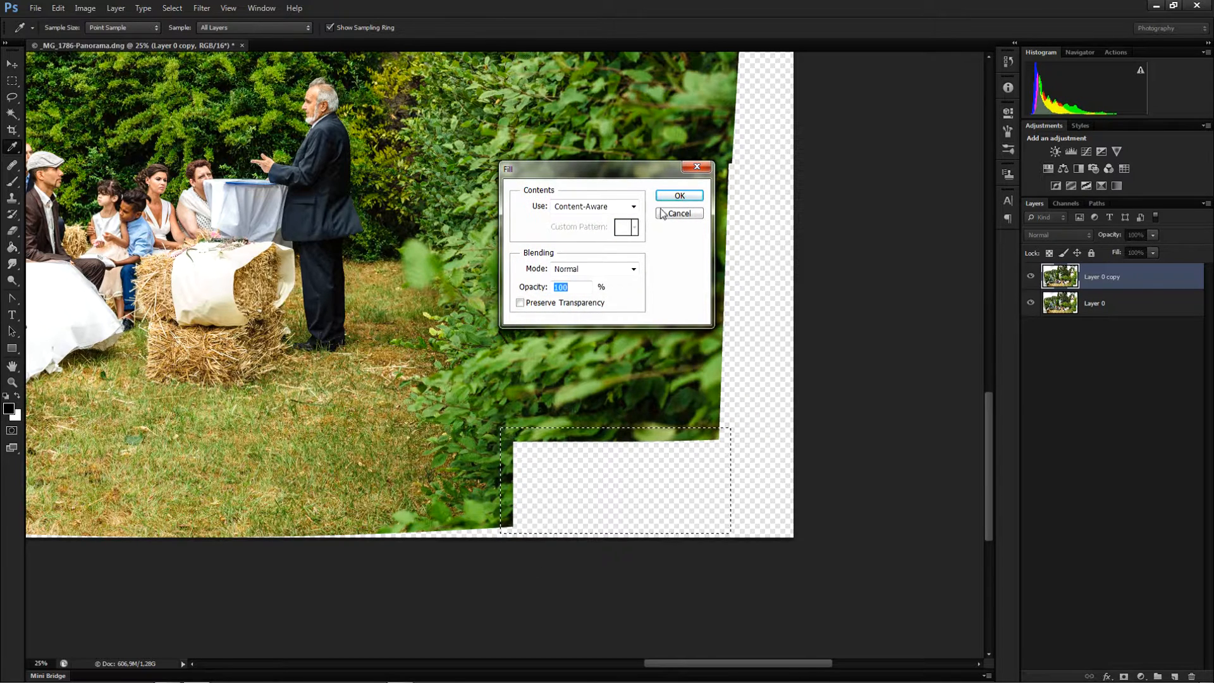
left_click(679, 195)
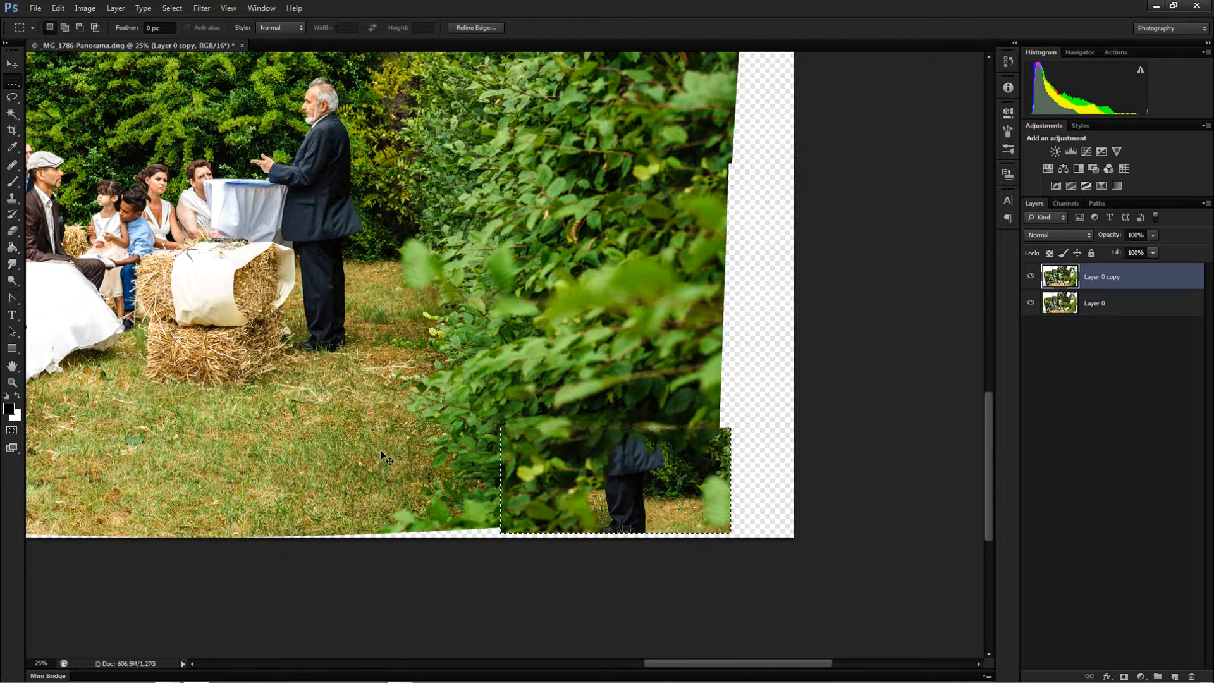
key("Delete")
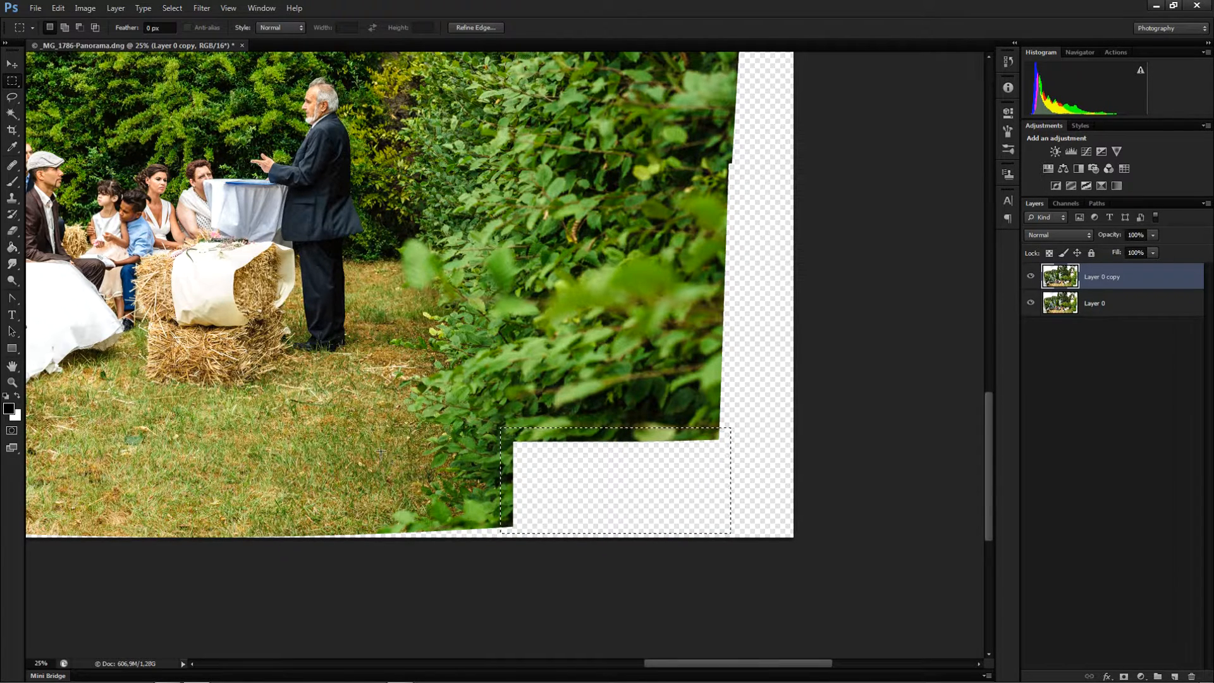
key("ctrl+d")
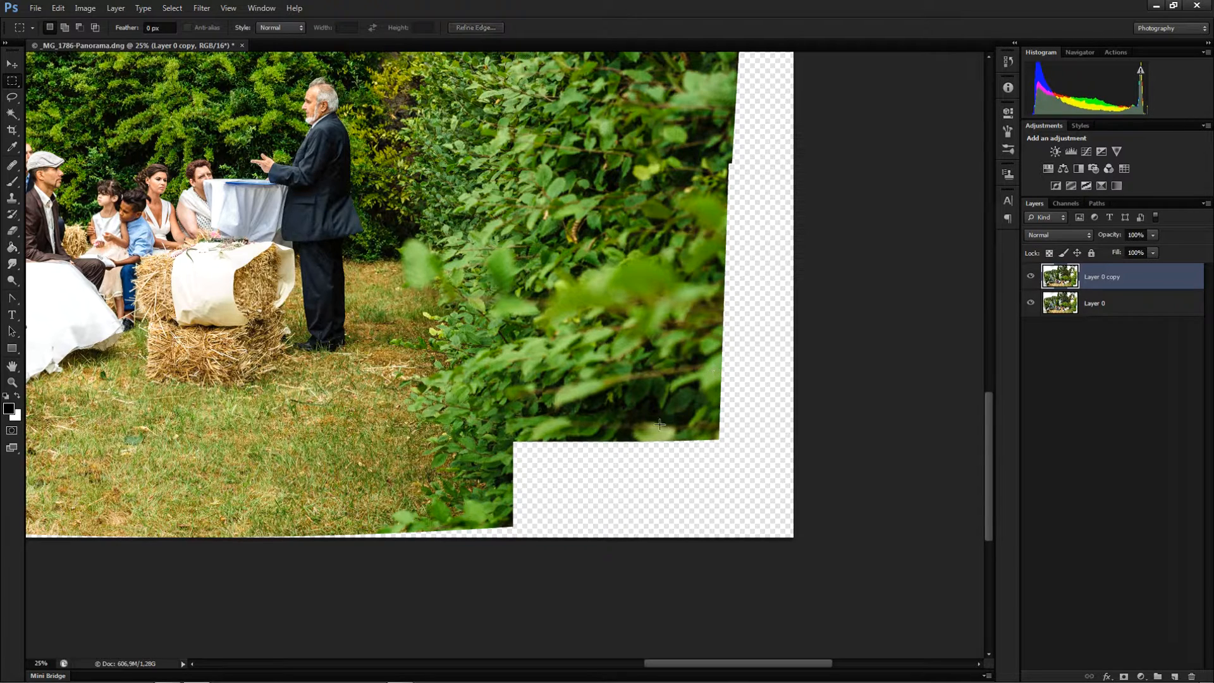
key("ctrl+e")
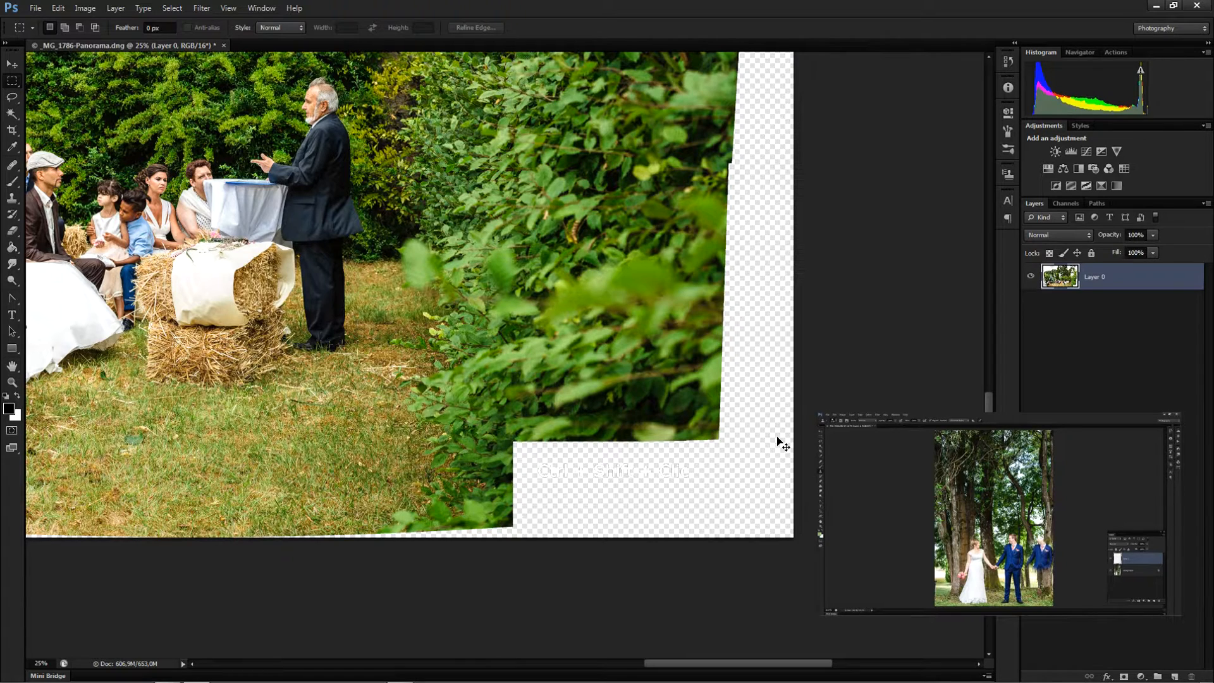
Add a new empty layer above the panorama layer
key("ctrl+shift+n")
key("Return")
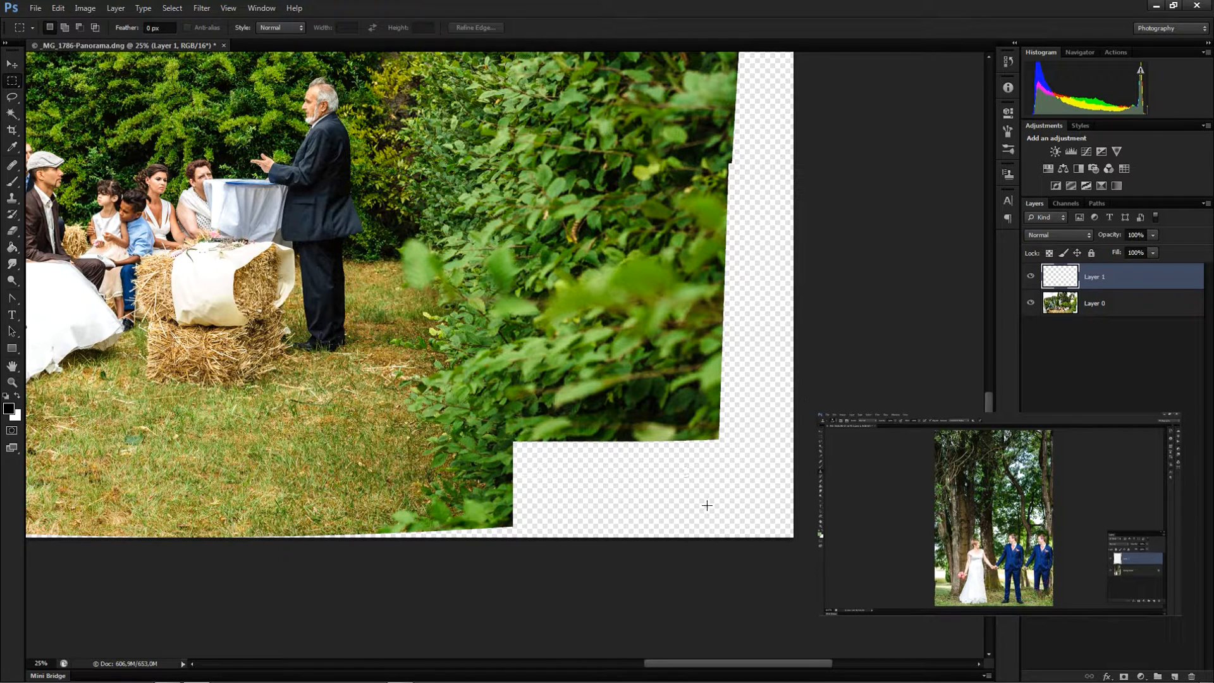
With the Clone Stamp sampling Current & Below, enlarge the brush and clone hedge foliage into the empty bottom-right corner
left_click(12, 200)
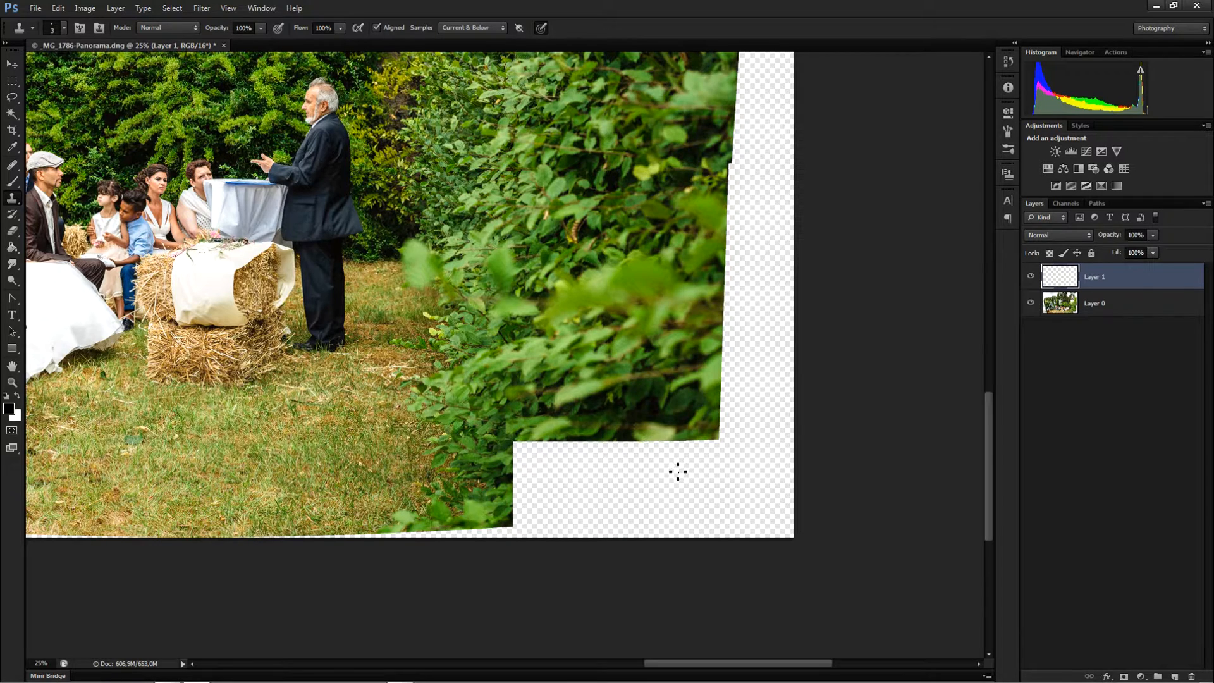
key("bracketright")
key("bracketright")
key("bracketright")
key("bracketright")
key("bracketright")
key("bracketright")
key("bracketright")
key("bracketright")
key("bracketright")
key("bracketright")
key("bracketright")
key("bracketright")
key("bracketright")
key("bracketright")
key("bracketright")
key("bracketright")
key("bracketright")
key("bracketright")
key("bracketright")
key("bracketright")
scroll(603, 424, "up", 2)
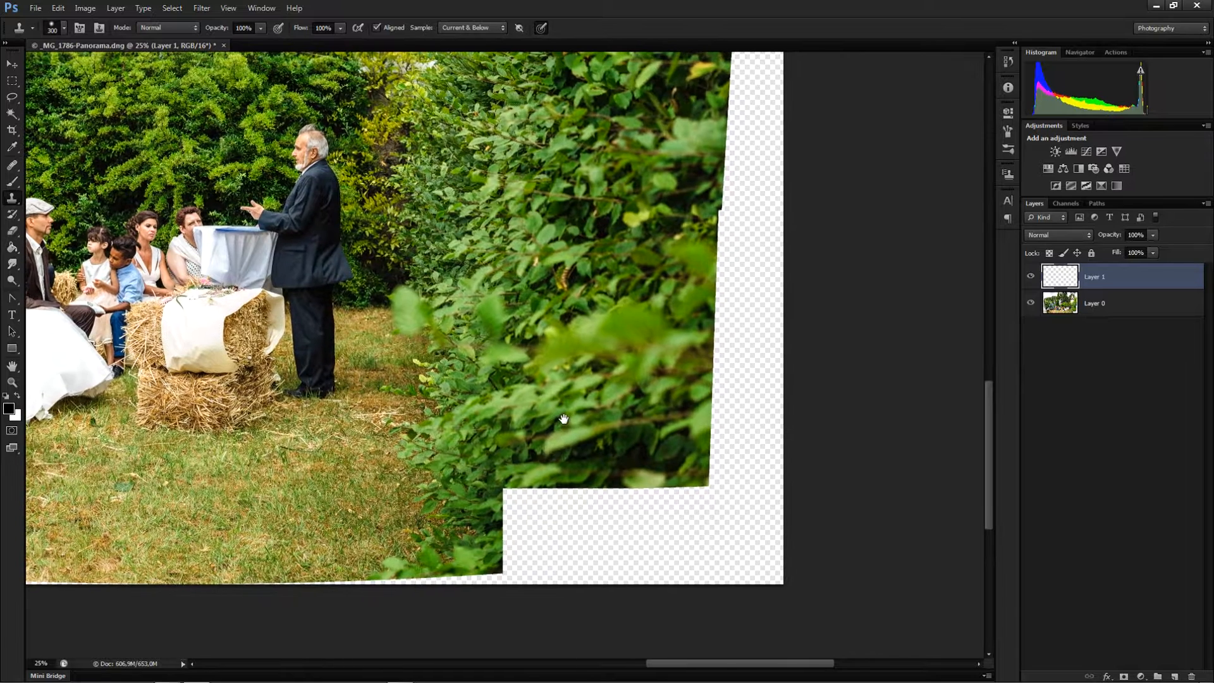
mouse_move(676, 506)
left_mouse_down()
mouse_move(690, 474)
mouse_move(688, 510)
mouse_move(684, 499)
mouse_move(638, 524)
left_mouse_up()
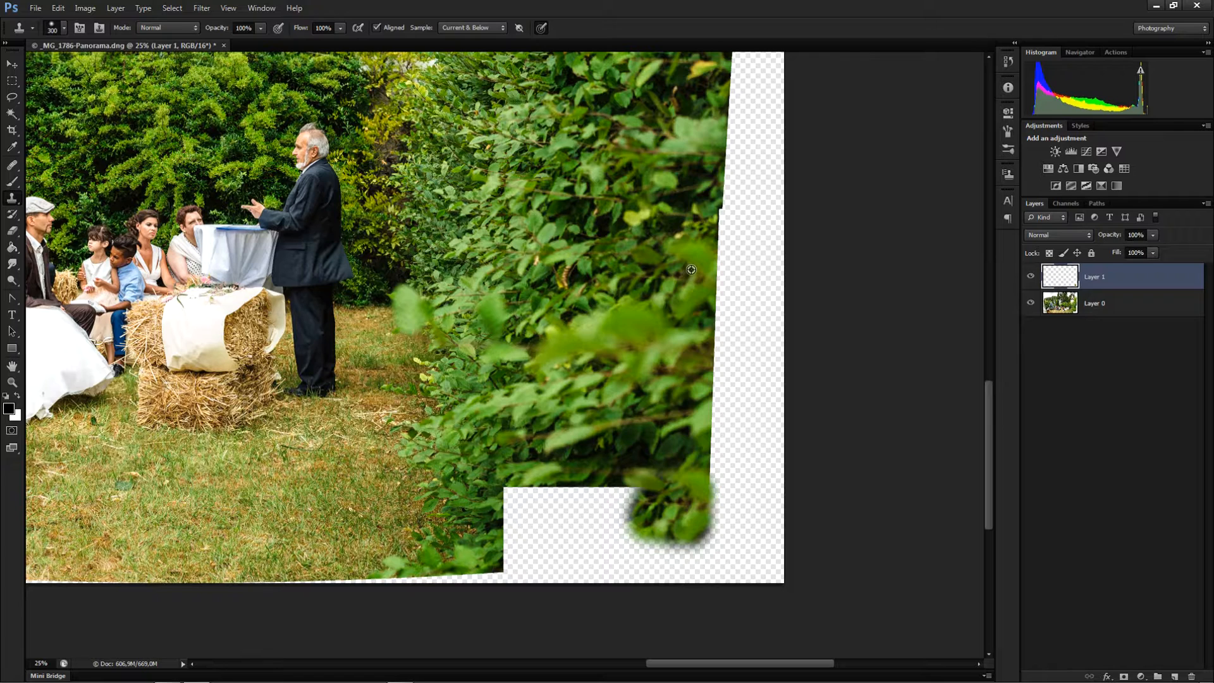
mouse_move(658, 487)
left_mouse_down()
mouse_move(619, 506)
mouse_move(607, 493)
mouse_move(515, 499)
mouse_move(506, 525)
mouse_move(683, 547)
mouse_move(700, 523)
mouse_move(626, 573)
left_mouse_up()
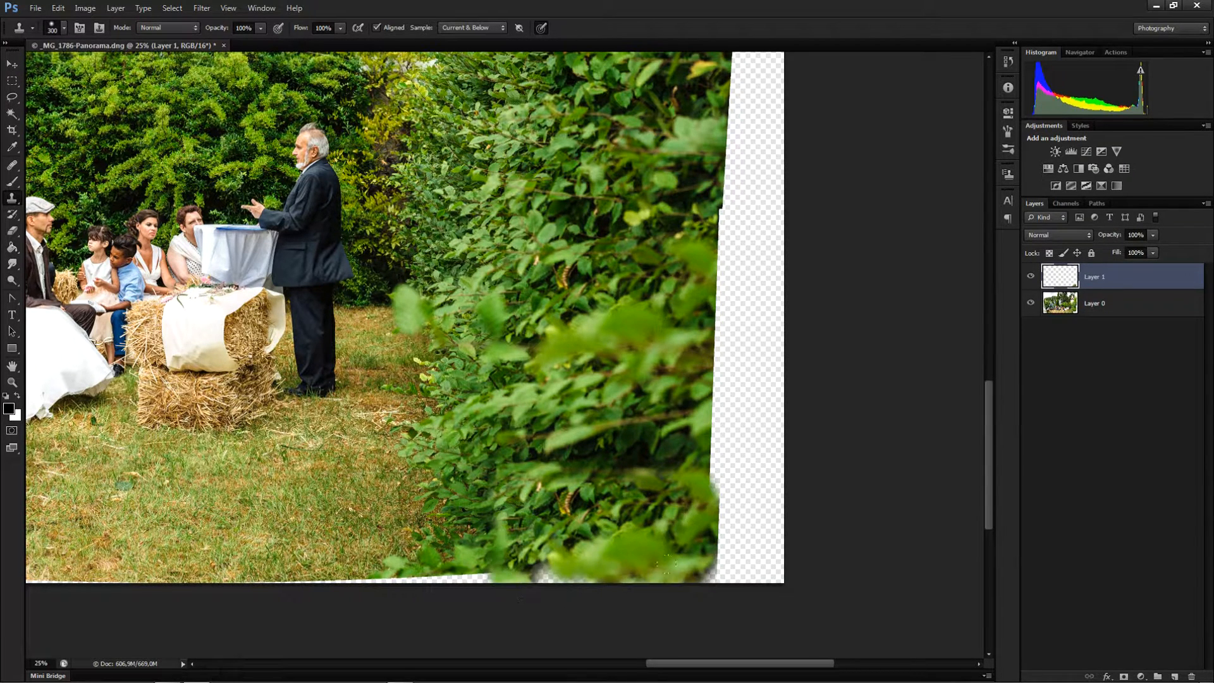
Shrink the clone brush, soften its edge and stamp leaves over the hard edges of the cloned corner
key("bracketleft")
key("bracketleft")
key("bracketleft")
key("bracketleft")
key("bracketleft")
key("bracketleft")
key("bracketleft")
key("5")
key("ctrl+z")
mouse_move(702, 482)
left_mouse_down()
mouse_move(686, 467)
mouse_move(696, 477)
mouse_move(655, 479)
mouse_move(700, 492)
left_mouse_up()
key("shift+bracketleft")
key("shift+bracketleft")
left_click(663, 202, "alt")
mouse_move(634, 473)
left_mouse_down()
mouse_move(661, 466)
mouse_move(634, 473)
left_mouse_up()
left_click(672, 451, "alt")
left_click(612, 459, "alt")
left_click_drag(650, 470, 658, 469)
left_click(482, 456, "alt")
mouse_move(522, 472)
left_mouse_down()
mouse_move(554, 466)
mouse_move(517, 460)
mouse_move(554, 454)
mouse_move(513, 459)
mouse_move(528, 445)
mouse_move(692, 427)
mouse_move(612, 396)
mouse_move(577, 462)
mouse_move(530, 500)
mouse_move(458, 461)
mouse_move(494, 454)
mouse_move(481, 489)
mouse_move(512, 426)
left_mouse_up()
left_click(613, 396, "alt")
left_click(458, 461, "alt")
Set the clone opacity to 80% and blend more hedge leaves into the bottom-right area
key("8")
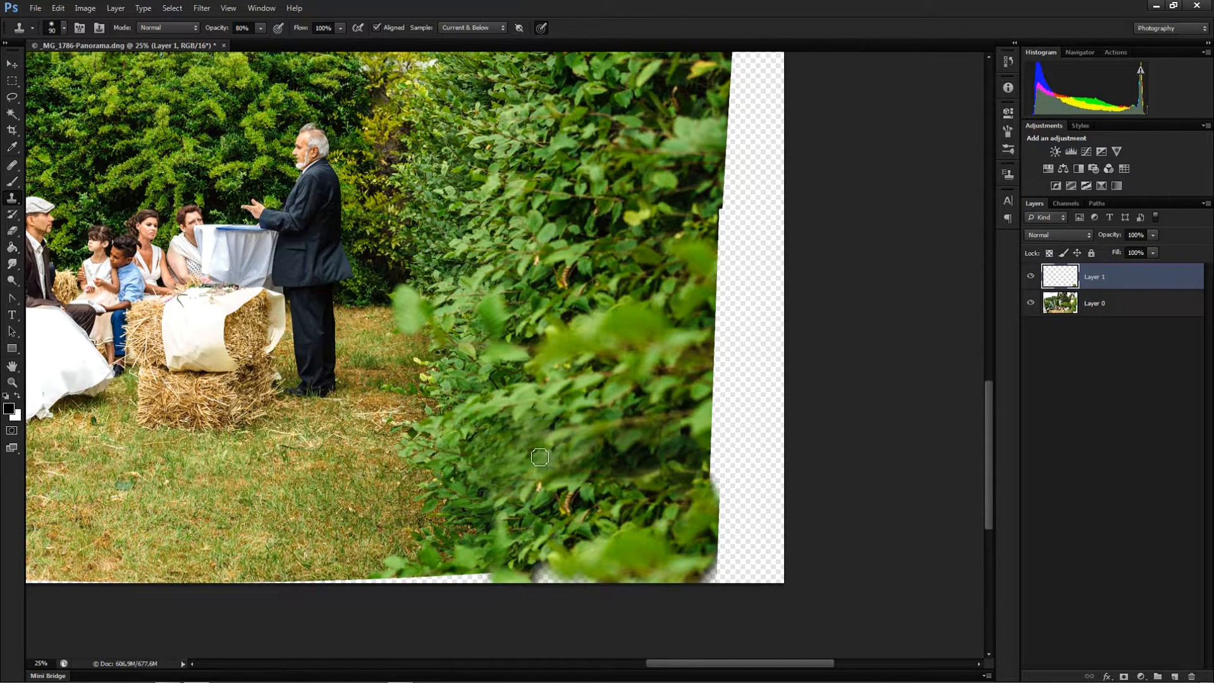
left_click(514, 199, "alt")
mouse_move(518, 440)
left_mouse_down()
mouse_move(497, 461)
mouse_move(474, 457)
mouse_move(525, 432)
mouse_move(571, 444)
mouse_move(539, 441)
mouse_move(547, 483)
mouse_move(619, 459)
mouse_move(559, 457)
mouse_move(581, 435)
left_mouse_up()
left_click(468, 530, "alt")
mouse_move(487, 519)
left_mouse_down()
mouse_move(513, 482)
mouse_move(456, 487)
mouse_move(508, 489)
mouse_move(465, 524)
mouse_move(485, 468)
left_mouse_up()
left_click(533, 530, "alt")
mouse_move(485, 554)
left_mouse_down()
mouse_move(505, 564)
mouse_move(499, 504)
mouse_move(497, 521)
mouse_move(521, 492)
left_mouse_up()
left_click(550, 499, "alt")
key("ctrl+minus")
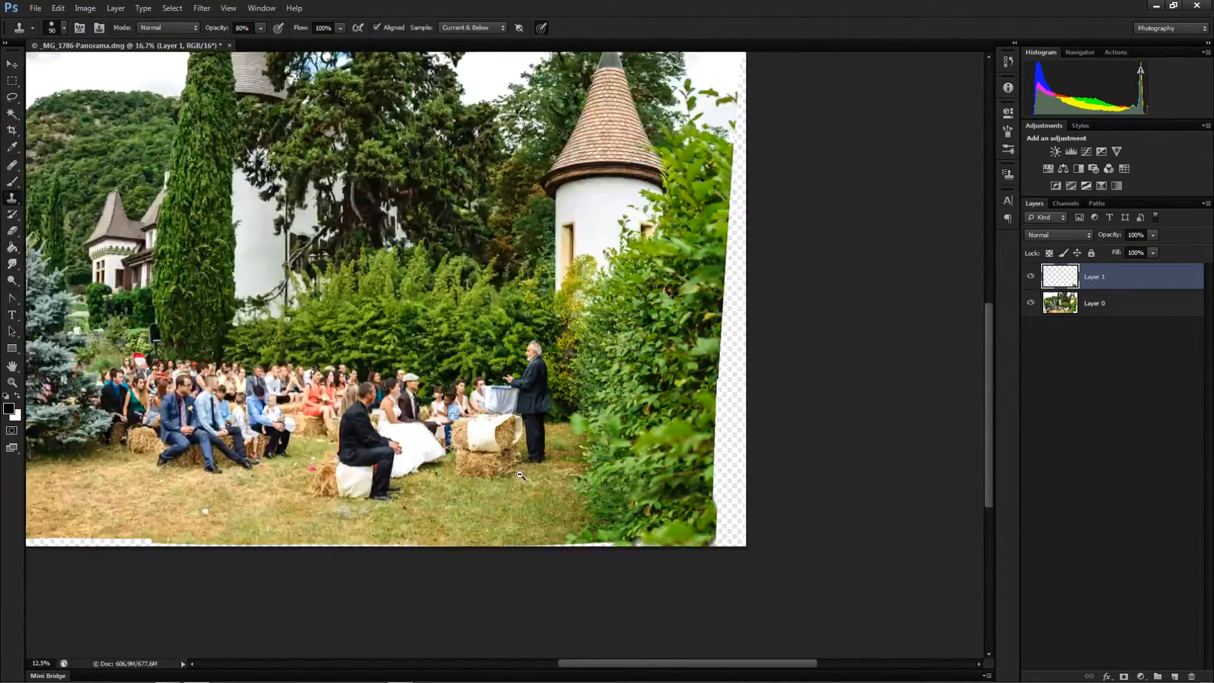
left_click_drag(489, 454, 734, 553)
key("ctrl+plus")
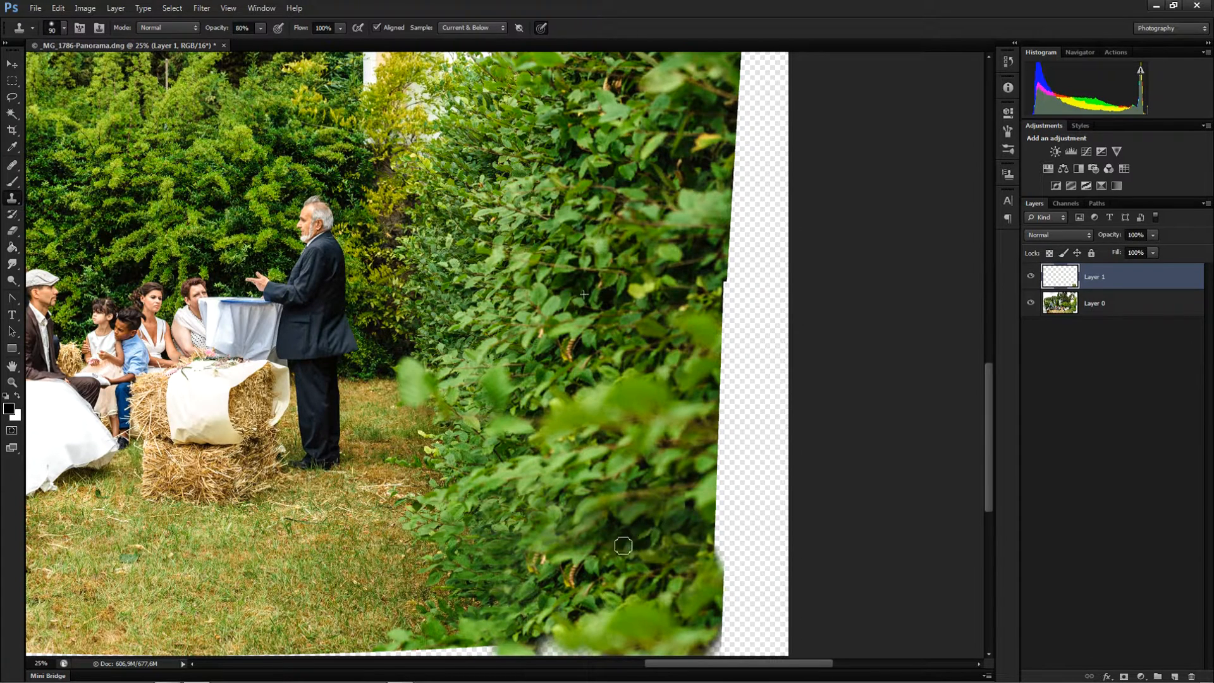
key("ctrl+z")
Resample the hedge and stamp leaves along the lower right edge of the foliage
left_click(691, 277, "alt")
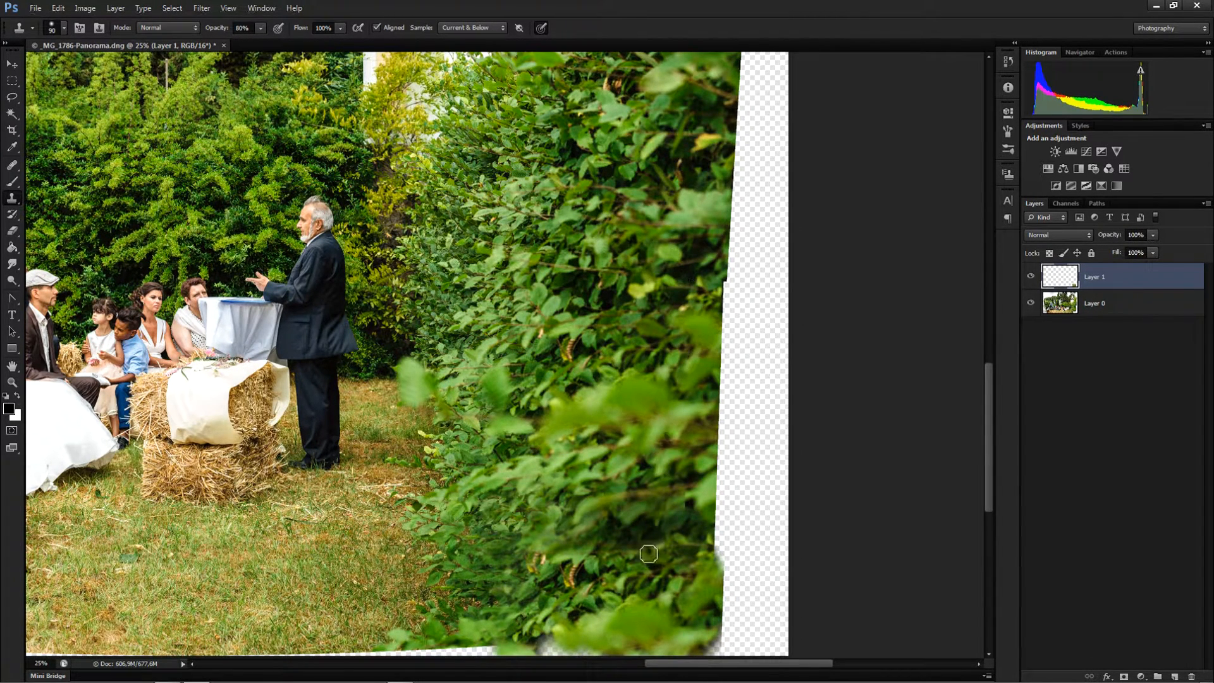
mouse_move(658, 547)
left_mouse_down()
mouse_move(607, 551)
mouse_move(617, 534)
mouse_move(598, 559)
mouse_move(621, 527)
mouse_move(609, 531)
mouse_move(609, 516)
mouse_move(612, 538)
mouse_move(631, 517)
mouse_move(609, 533)
mouse_move(565, 640)
mouse_move(628, 513)
mouse_move(627, 526)
mouse_move(645, 510)
mouse_move(699, 493)
left_mouse_up()
left_click(675, 516, "alt")
left_click(677, 524, "alt")
left_click(707, 495, "alt")
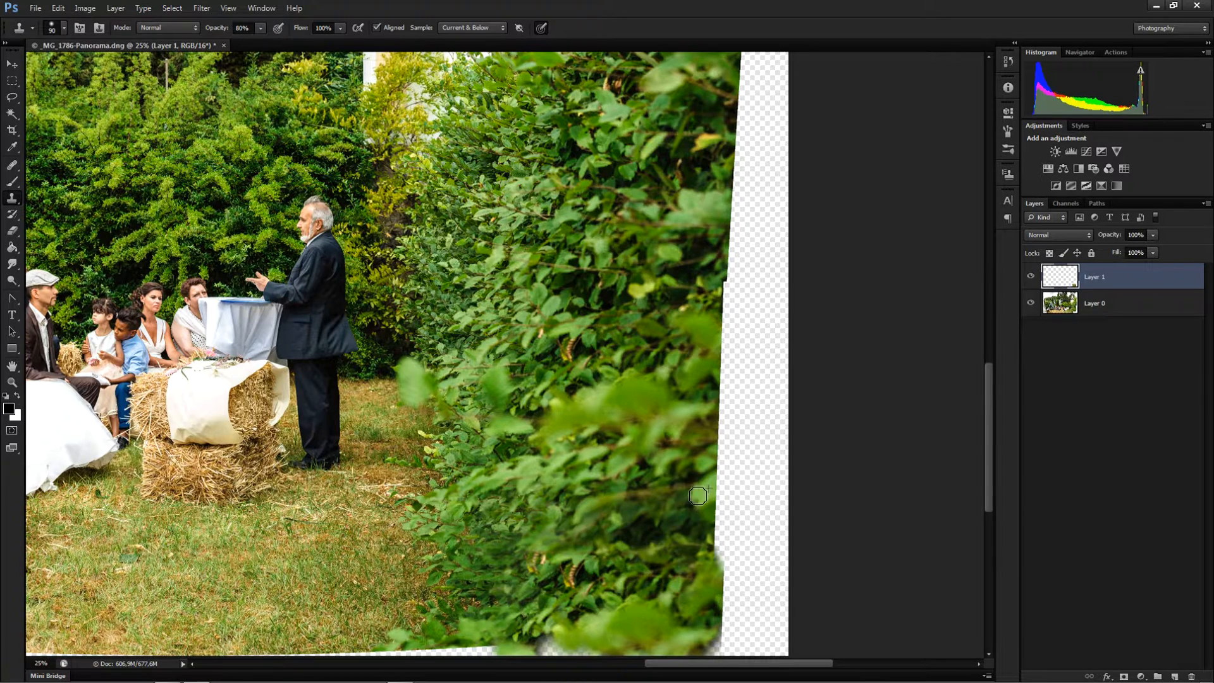
left_click(679, 538, "alt")
left_click(701, 498)
Clone foliage over the seam along the bottom edge beneath the hedge
key("alt+space")
left_click(619, 577)
left_click_drag(597, 602, 567, 457)
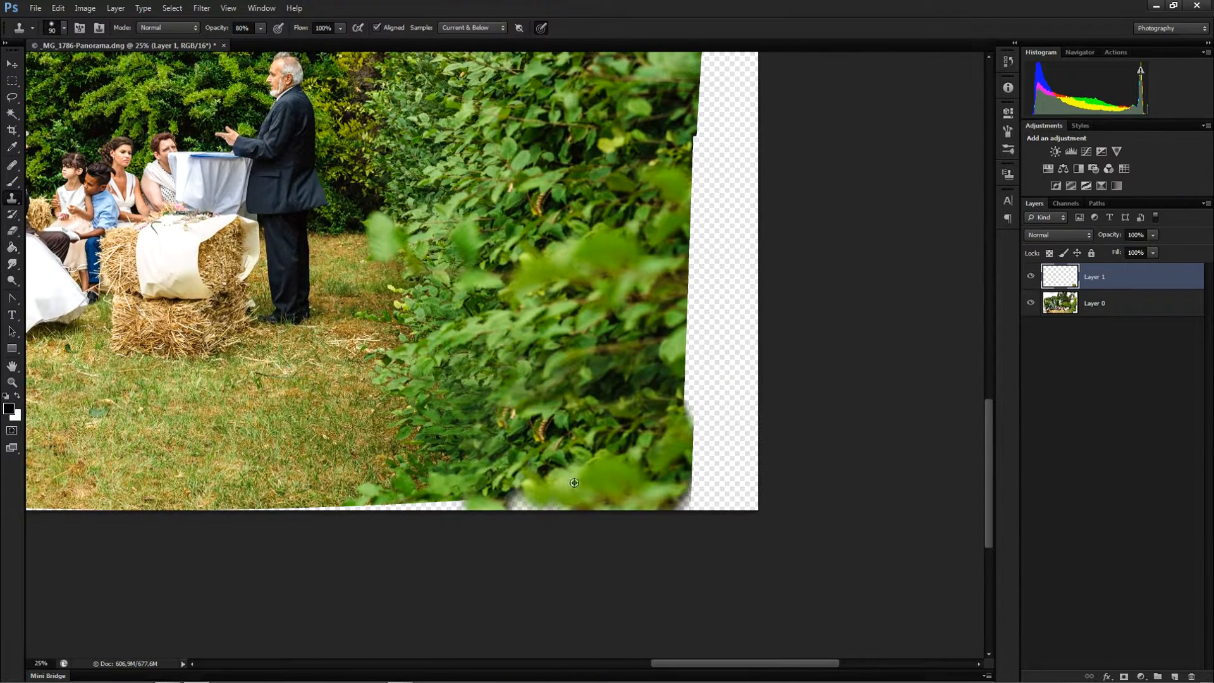
left_click_drag(517, 498, 527, 496)
left_click(491, 467, "alt")
left_click_drag(493, 504, 515, 507)
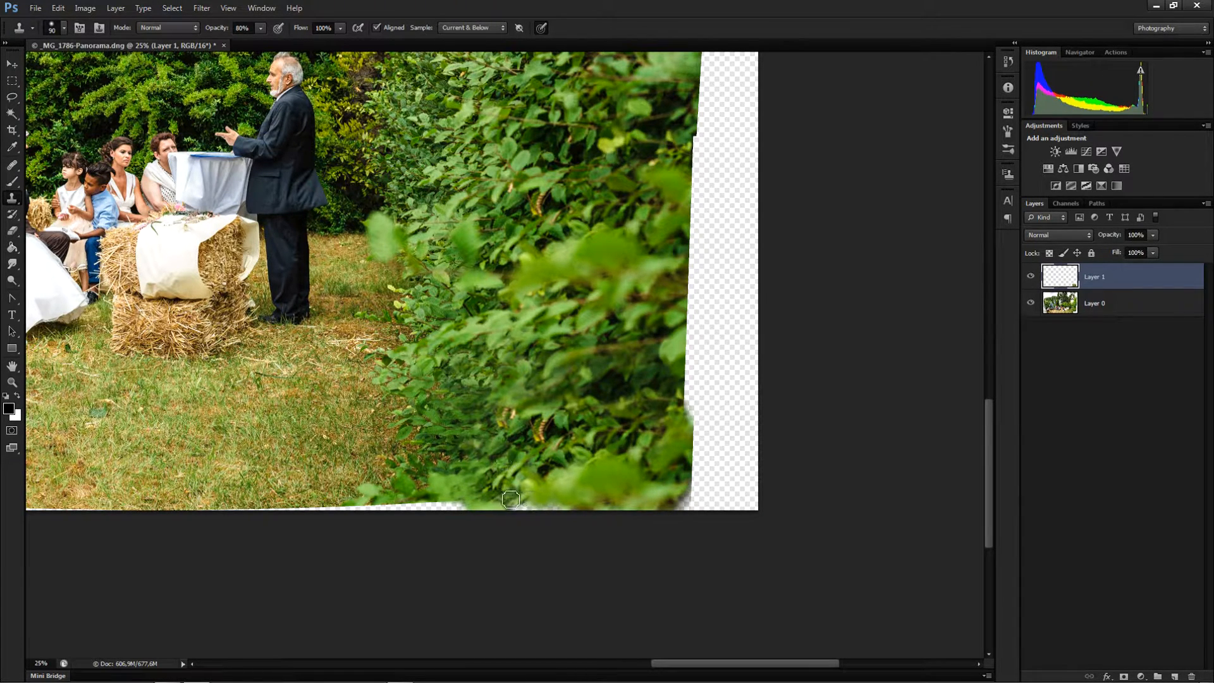
Stamp more leaves into the middle of the hedge, undoing two unsatisfactory strokes
mouse_move(584, 425)
left_mouse_down()
mouse_move(601, 492)
mouse_move(568, 497)
mouse_move(627, 565)
mouse_move(565, 554)
mouse_move(507, 508)
mouse_move(542, 474)
left_mouse_up()
left_click(566, 443, "alt")
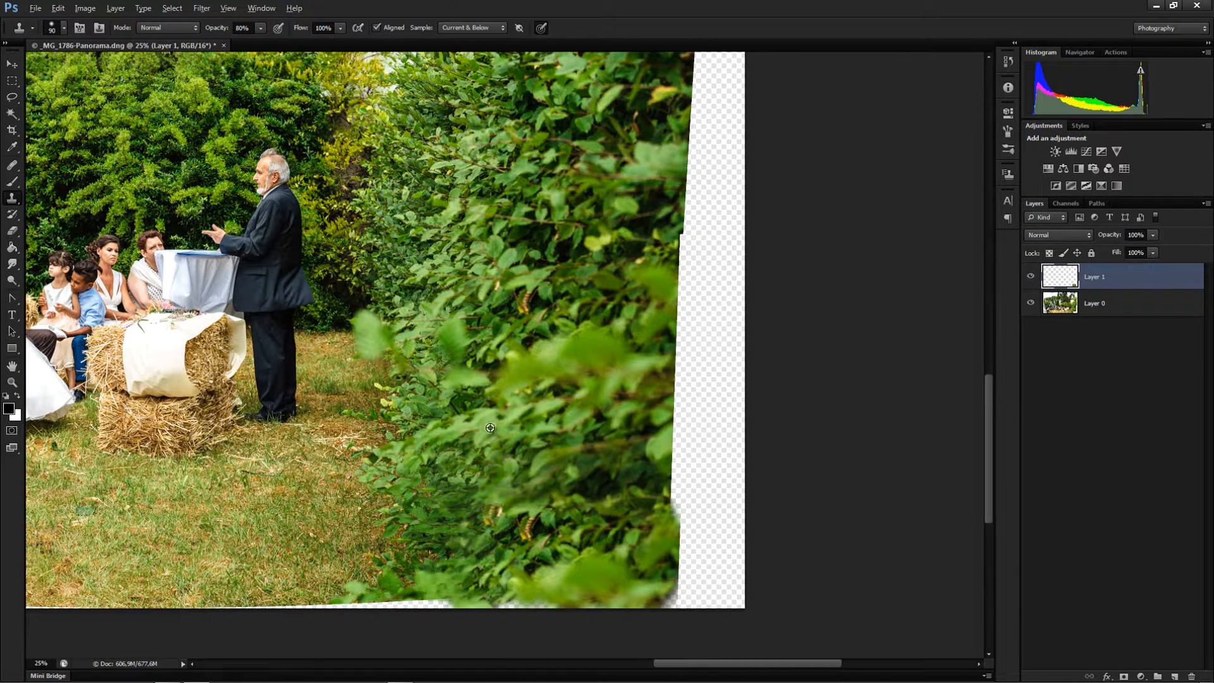
mouse_move(511, 490)
left_mouse_down()
mouse_move(558, 473)
mouse_move(509, 495)
mouse_move(587, 453)
mouse_move(555, 467)
left_mouse_up()
key("ctrl+z")
mouse_move(587, 442)
left_mouse_down()
mouse_move(601, 435)
mouse_move(558, 467)
mouse_move(559, 457)
left_mouse_up()
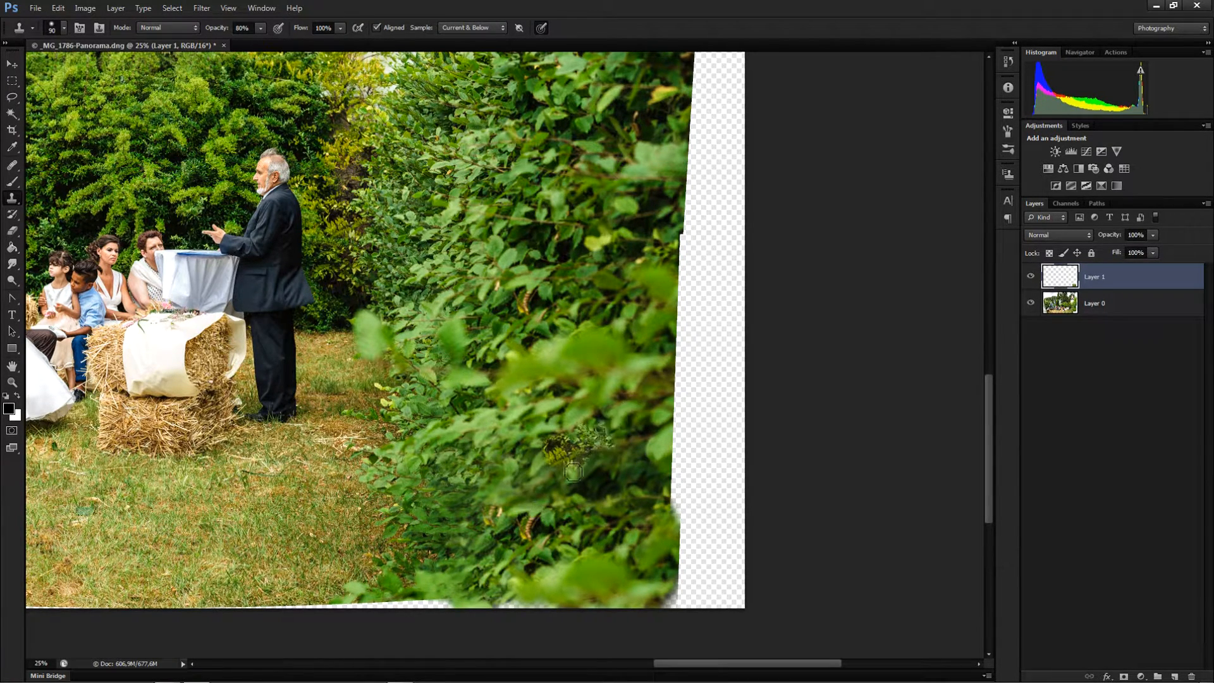
key("ctrl+z")
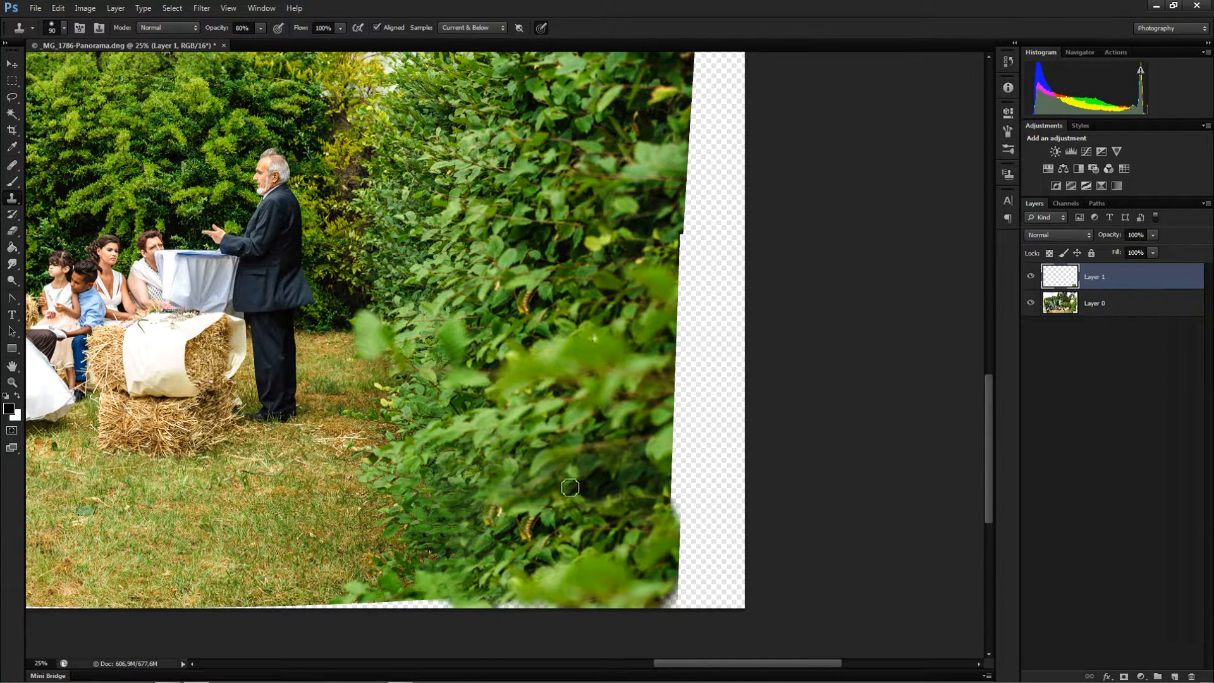
Keep cloning leaves across the lower hedge to hide repeated patches from the corner fill
mouse_move(571, 329)
left_mouse_down()
mouse_move(553, 409)
mouse_move(556, 335)
mouse_move(554, 354)
left_mouse_up()
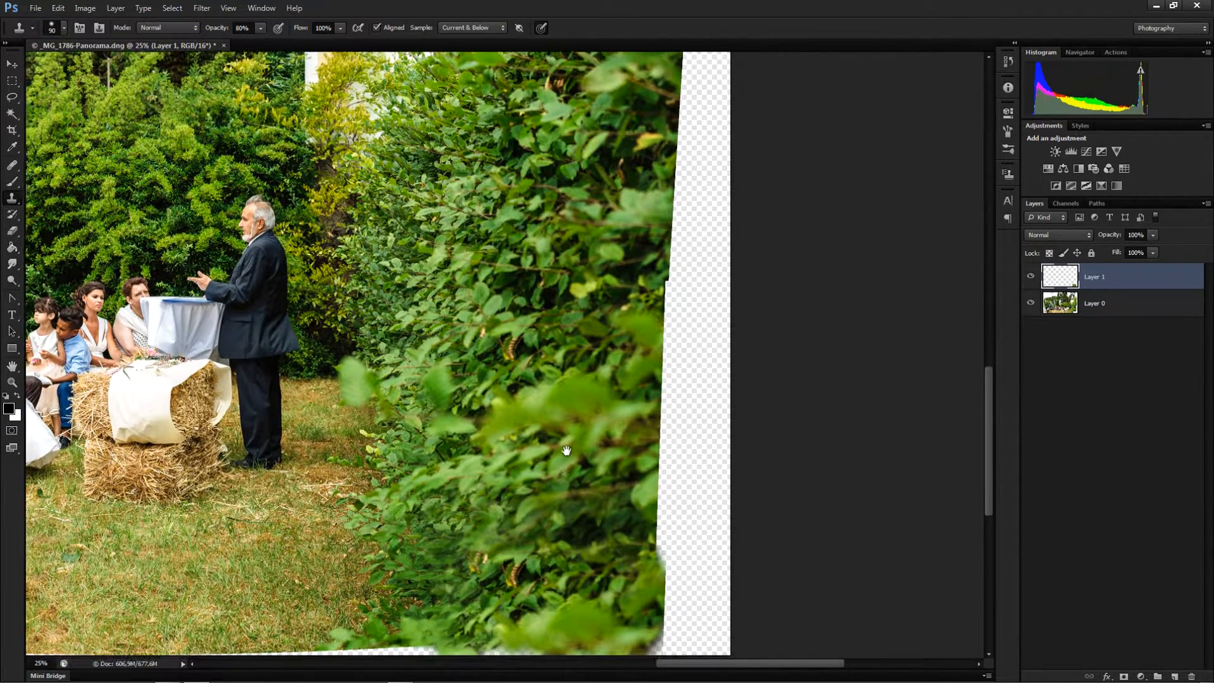
scroll(531, 526, "down", 1)
mouse_move(536, 512)
left_mouse_down()
mouse_move(522, 519)
mouse_move(536, 499)
mouse_move(554, 506)
mouse_move(551, 496)
left_mouse_up()
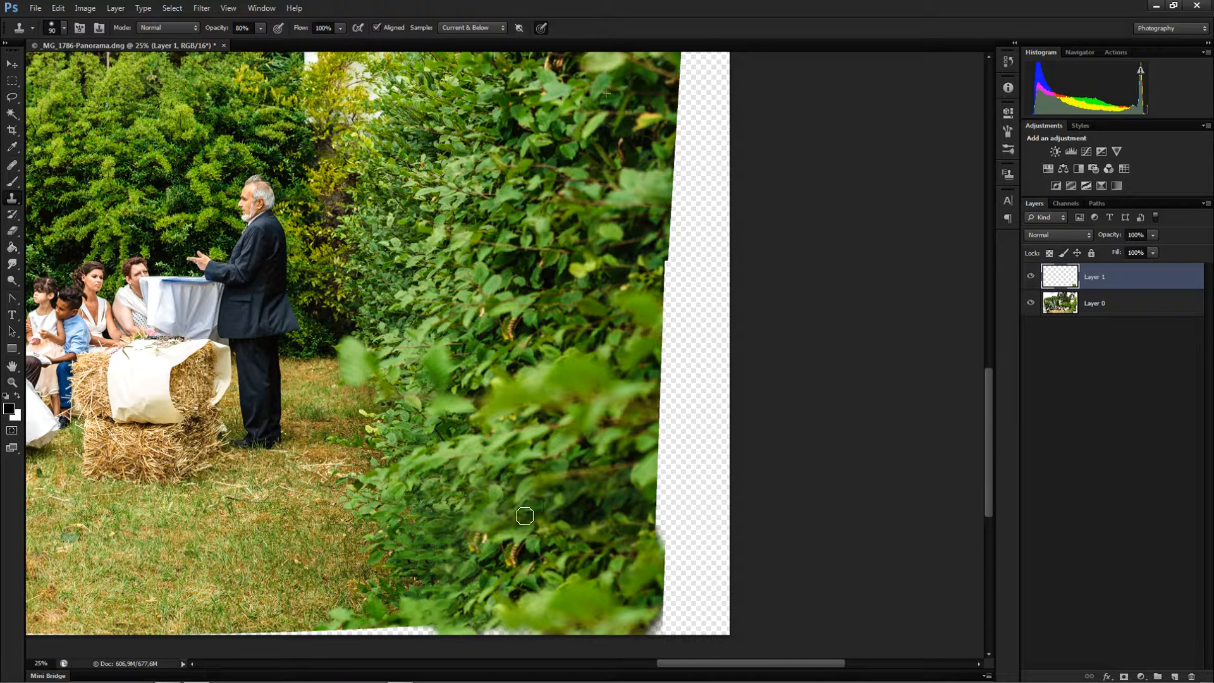
left_click(482, 518, "alt")
left_click(453, 520, "alt")
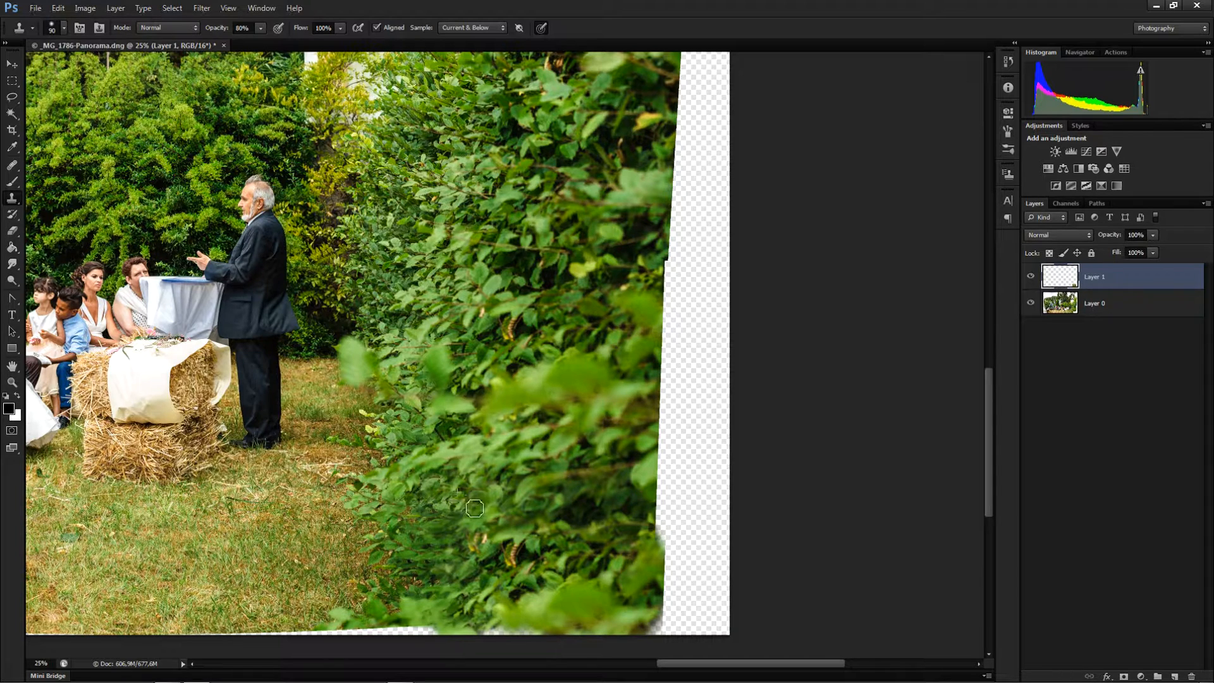
left_click_drag(477, 509, 461, 509)
left_click(444, 556, "alt")
left_click_drag(477, 551, 463, 557)
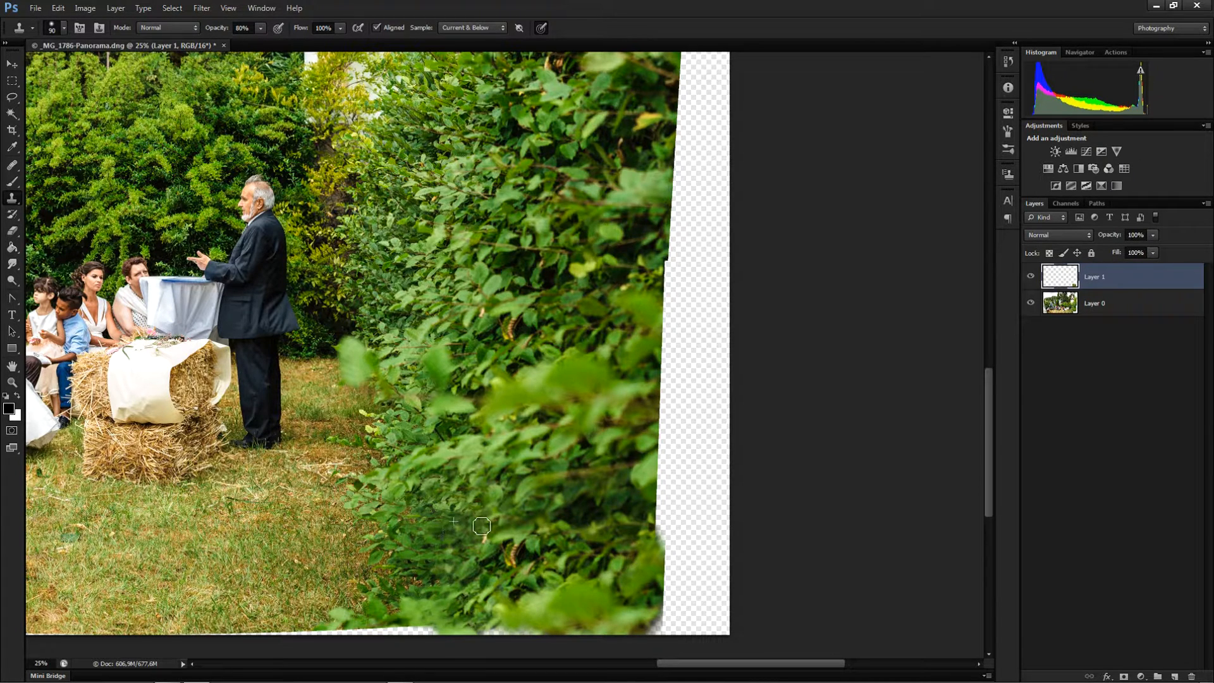
mouse_move(481, 547)
left_mouse_down()
mouse_move(467, 576)
mouse_move(500, 592)
left_mouse_up()
left_click(513, 504, "alt")
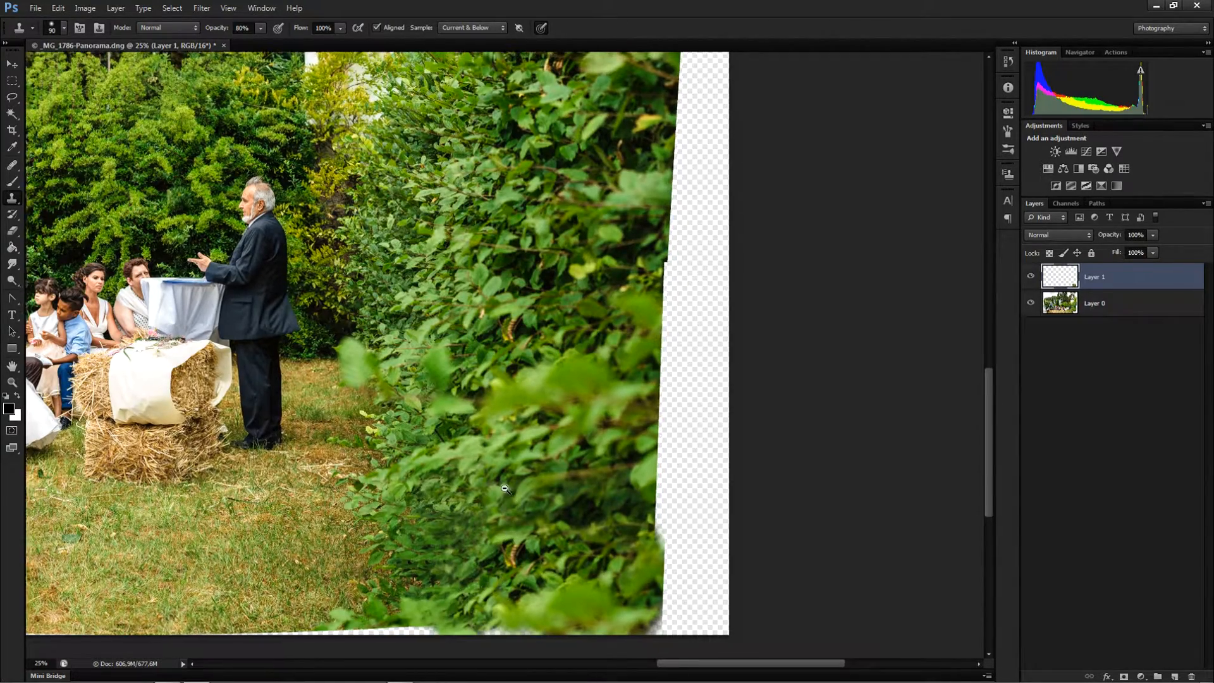
left_click(513, 504, "alt")
left_click(444, 499, "alt")
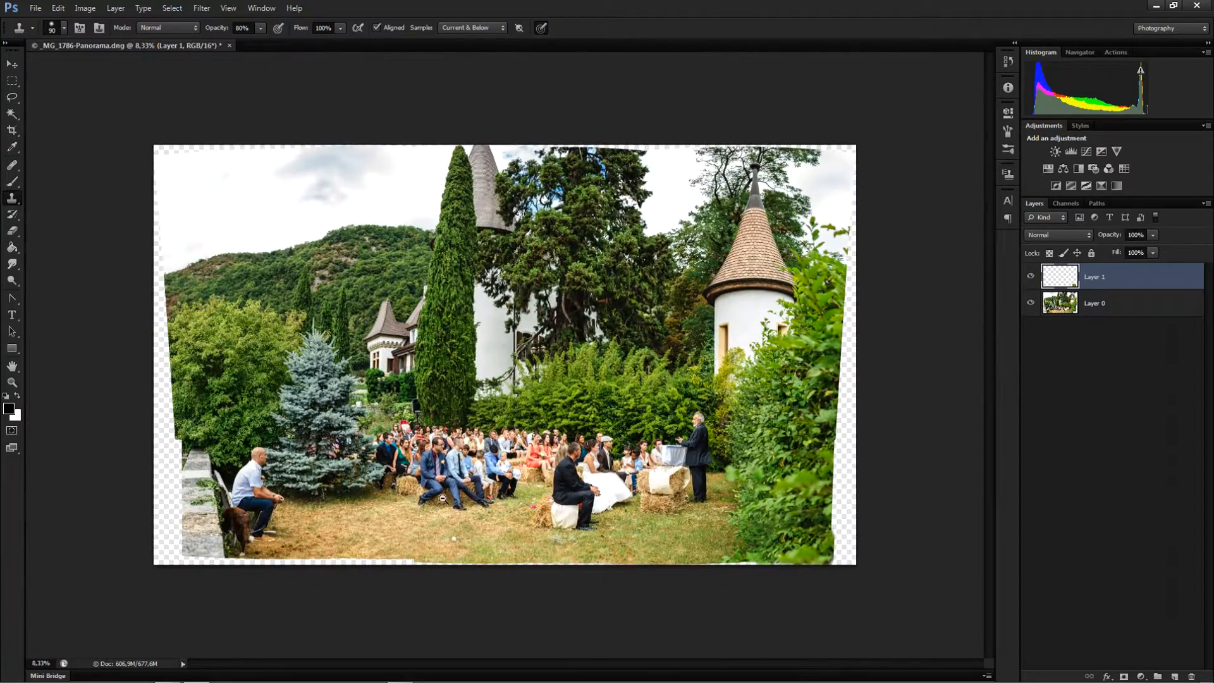
left_click(678, 520, "ctrl")
left_click_drag(674, 529, 600, 477)
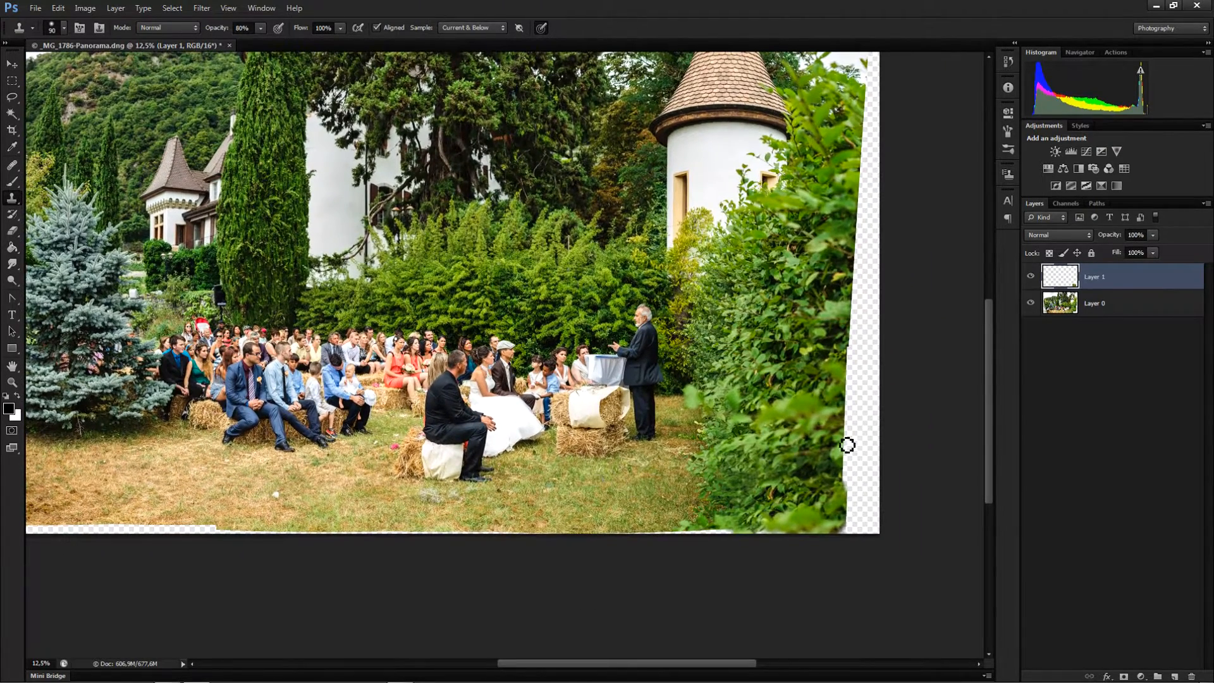
Toggle the cloned layer's visibility on and off to compare the hedge fill against the original
left_click(1031, 278)
left_click(1032, 279)
left_click(1033, 278)
left_click(1036, 280)
left_click(1036, 282)
left_click(1037, 284)
left_click(1031, 278)
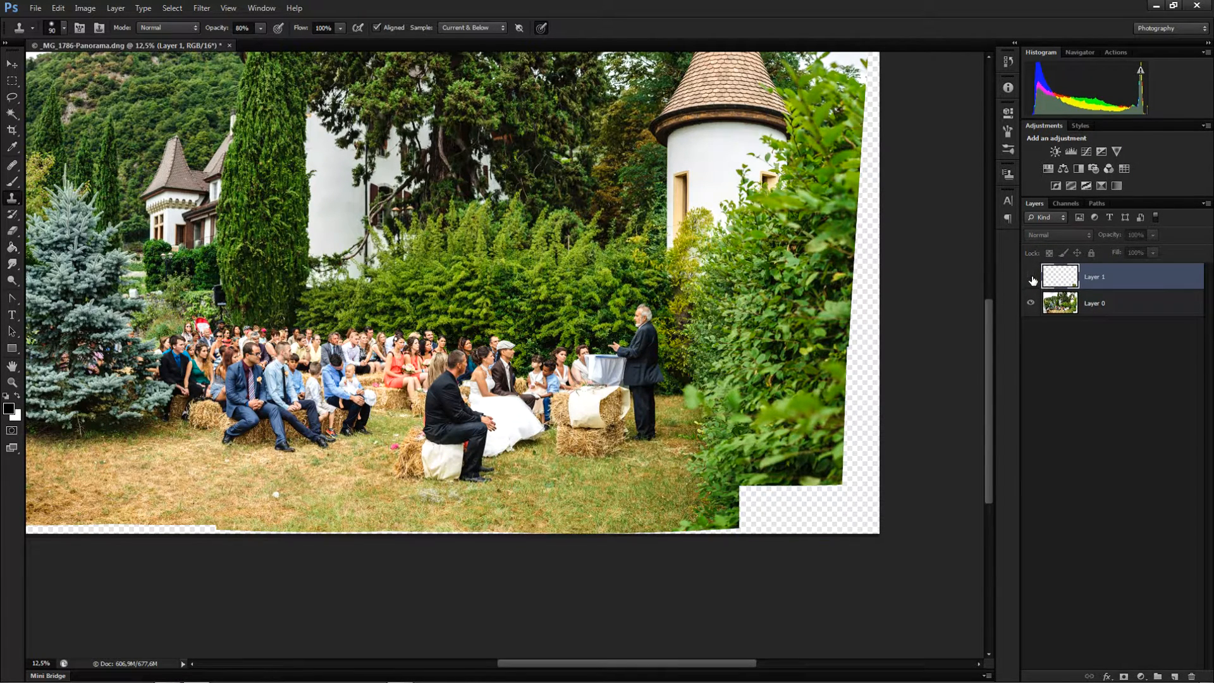
left_click(1032, 279)
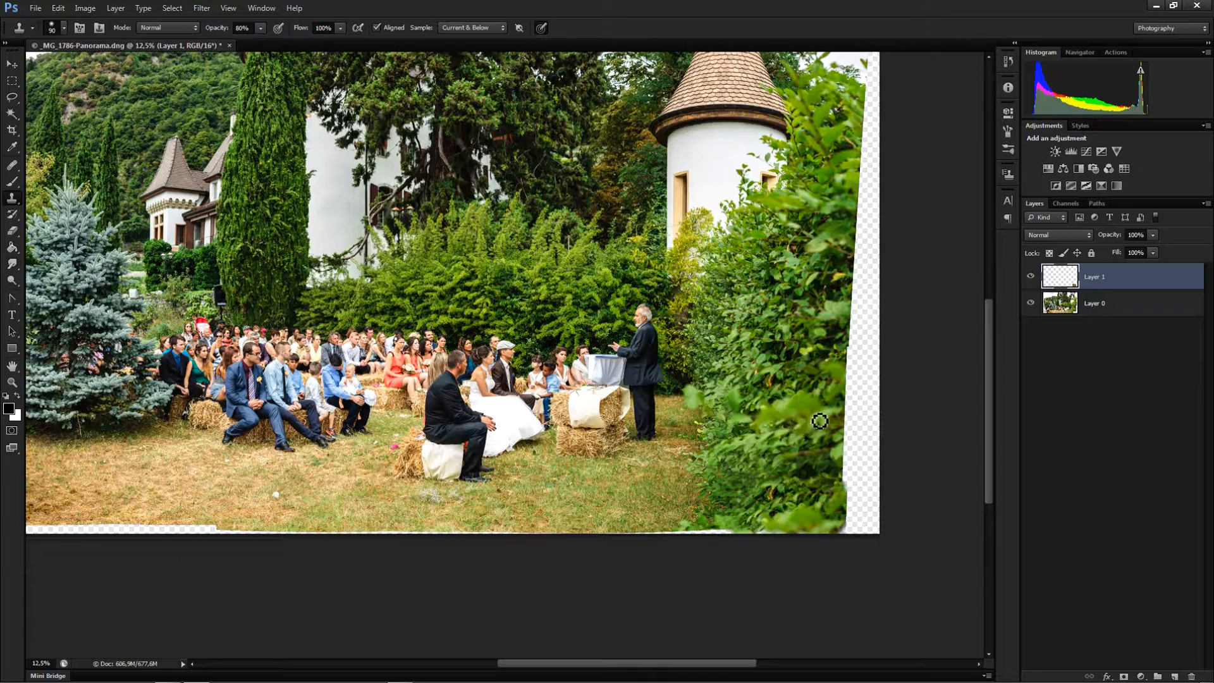
Zoom out and inspect the lower-left corner and bottom edge of the panorama for remaining gaps
left_click_drag(387, 466, 502, 532)
key("ctrl+minus")
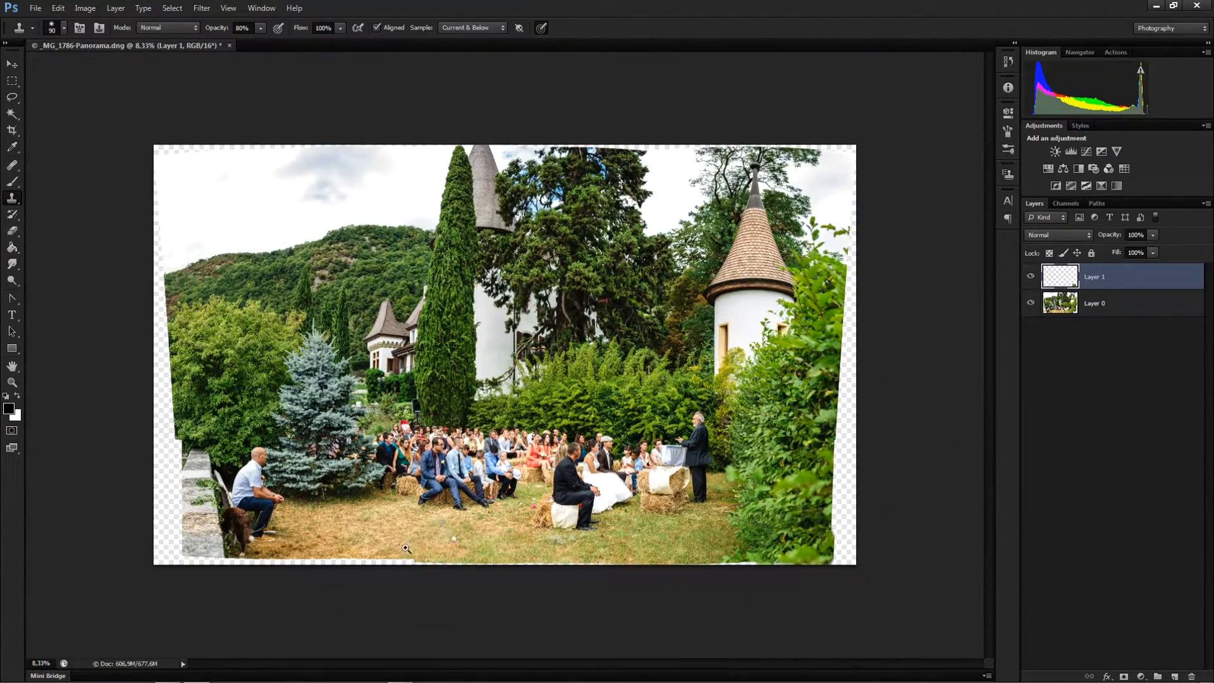
left_click(366, 554, "ctrl")
mouse_move(391, 549)
left_mouse_down()
mouse_move(508, 437)
mouse_move(485, 452)
left_mouse_up()
left_click(533, 446, "ctrl")
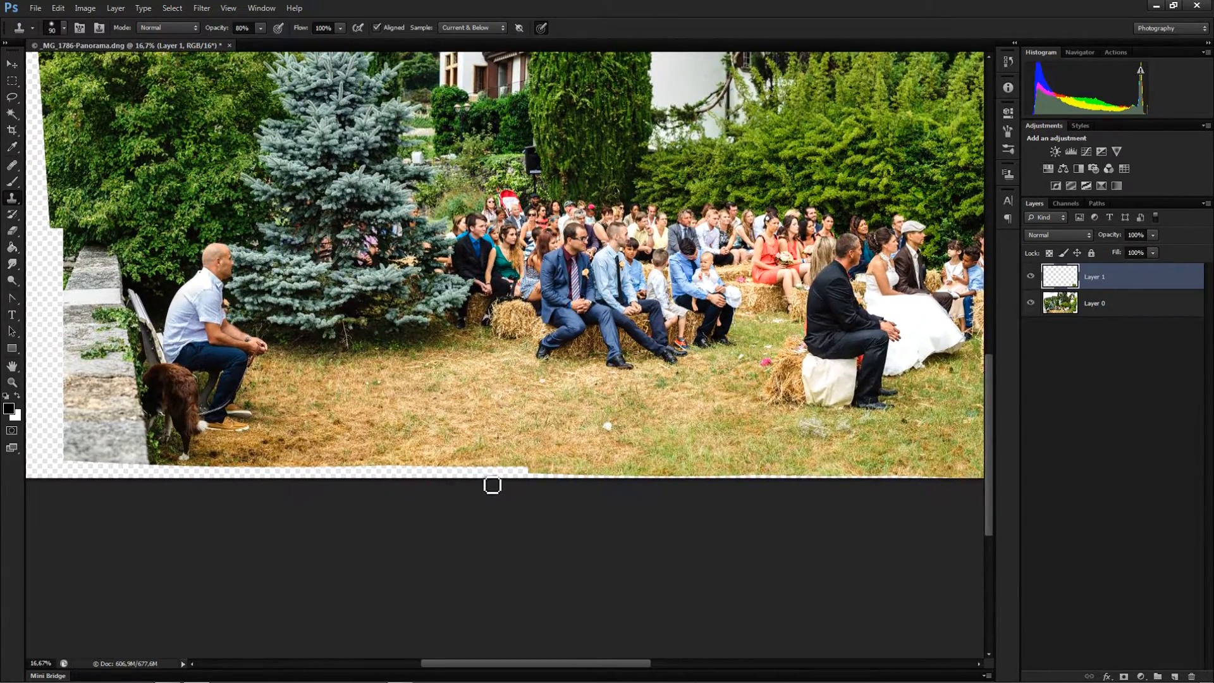
left_click(393, 458, "ctrl+alt")
left_click(522, 315, "ctrl+alt")
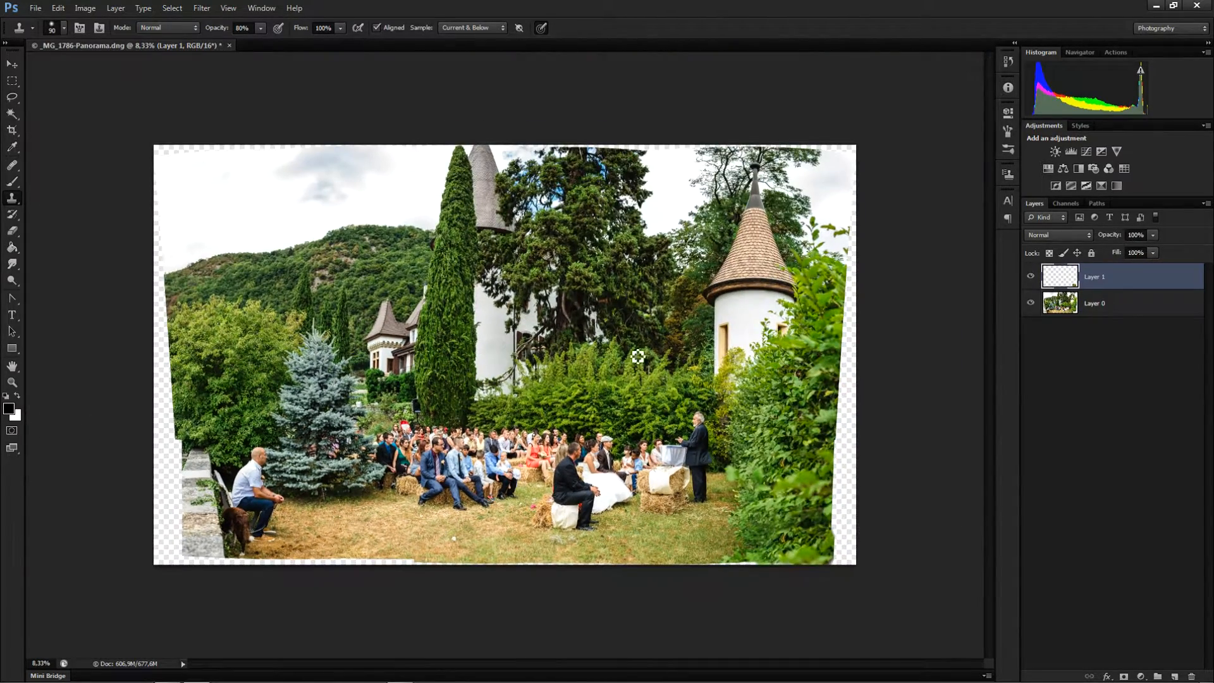
Start a crop and pull the right, left and bottom edges inward past most of the transparent borders
left_click(12, 131)
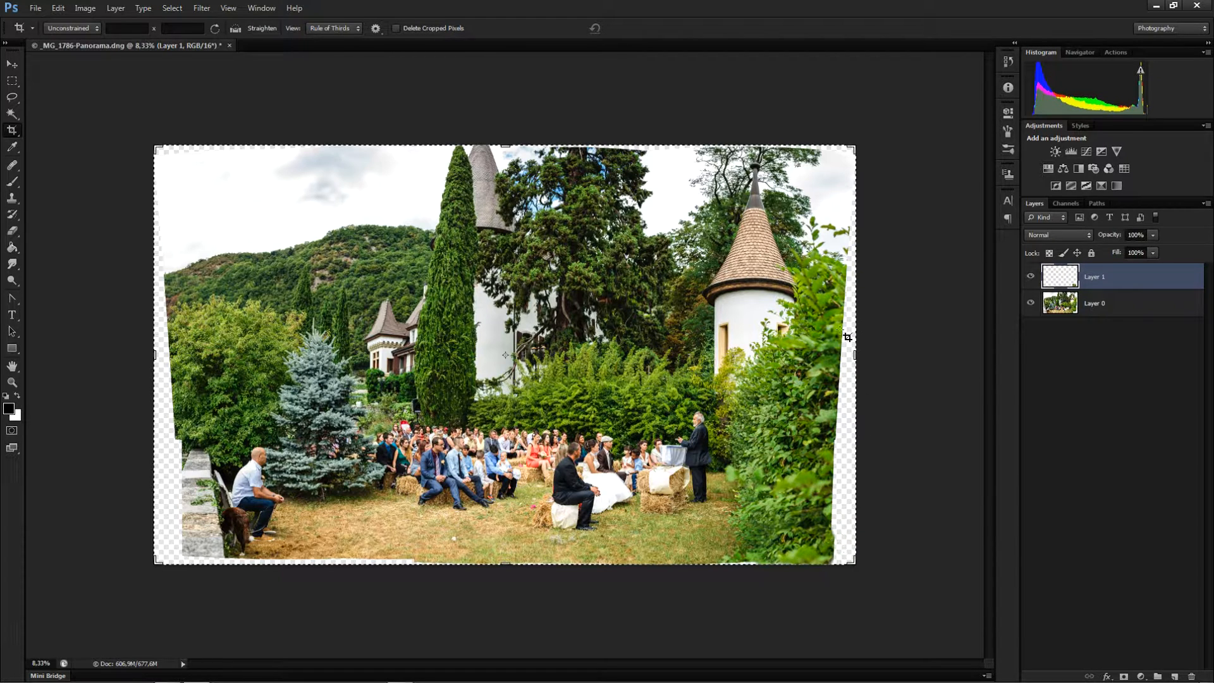
left_click_drag(856, 354, 842, 354)
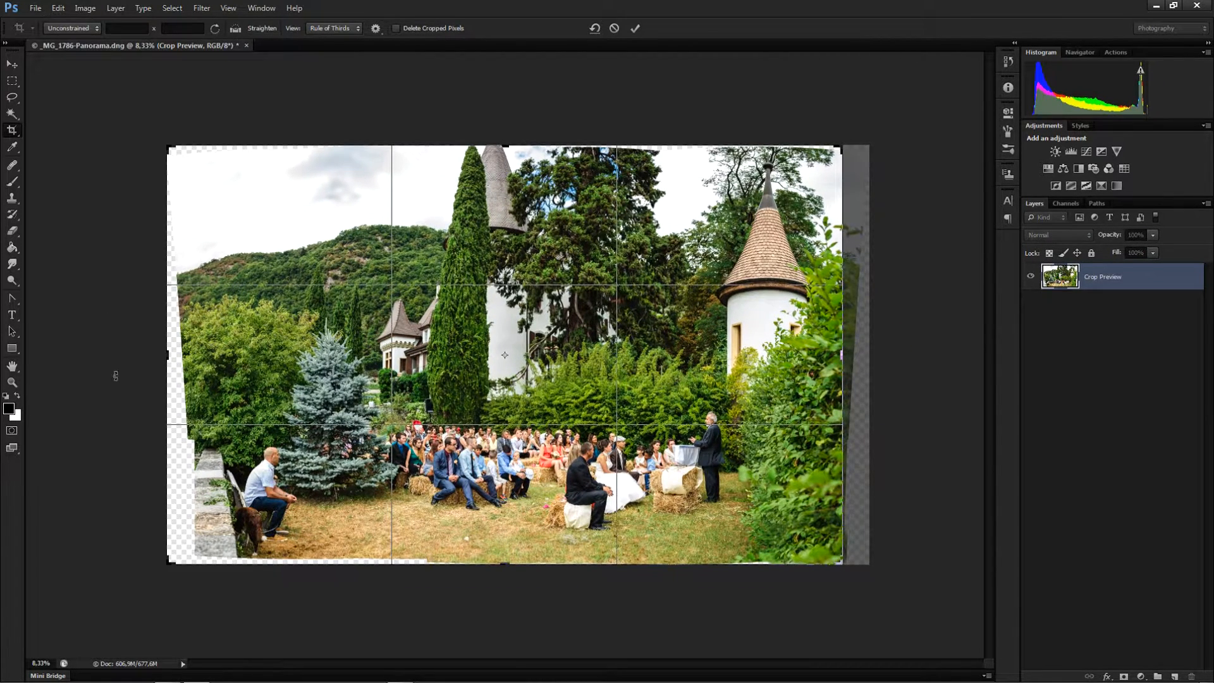
left_click_drag(164, 360, 183, 357)
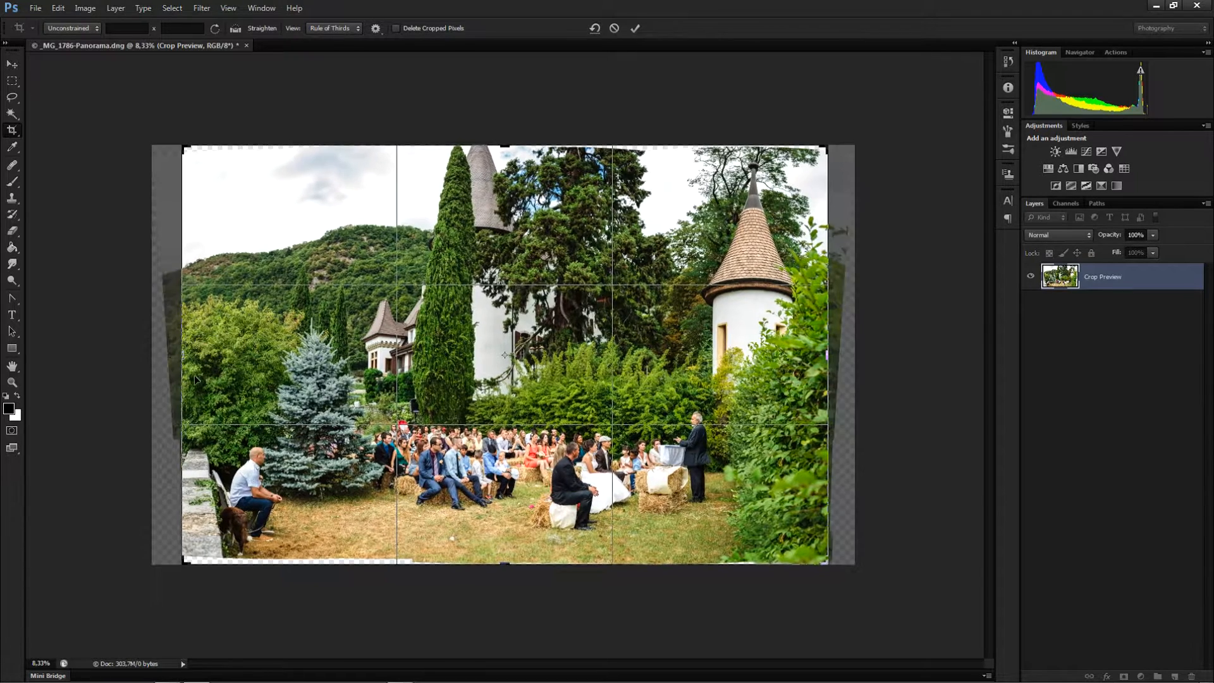
left_click_drag(505, 566, 492, 562)
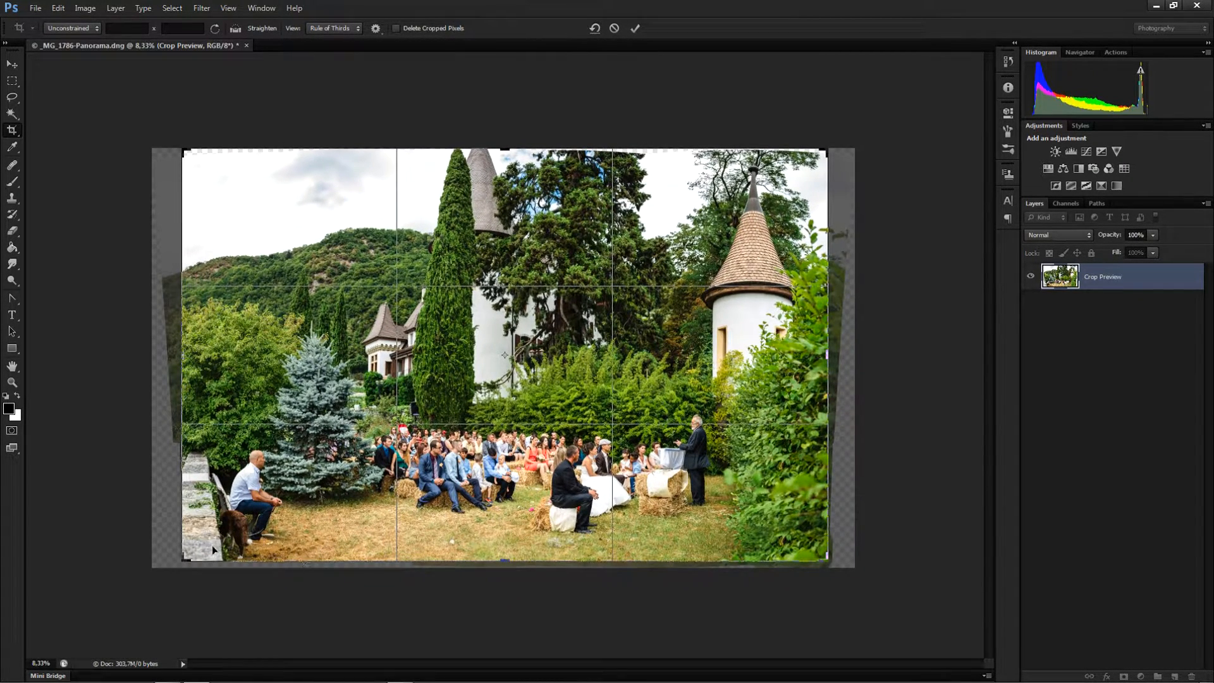
left_click(237, 542, "ctrl")
left_click_drag(235, 536, 403, 345)
left_click(319, 387, "ctrl")
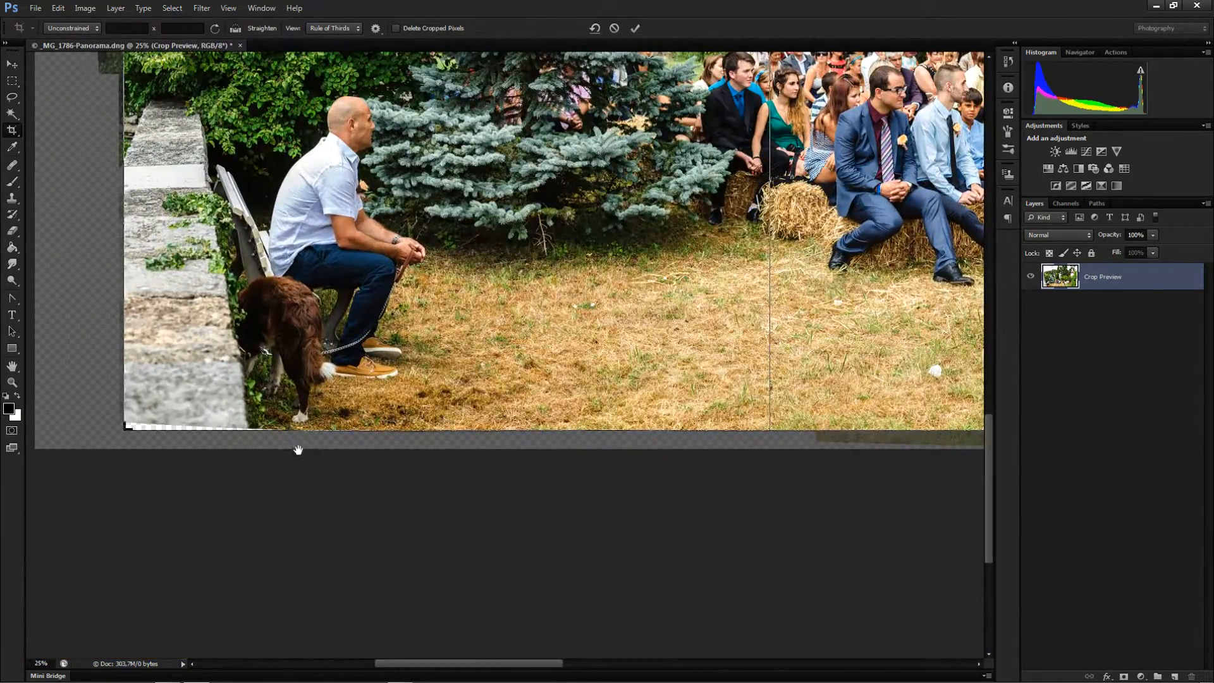
Fine-tune the crop edges around the bottom-left corner and top edge, then commit the crop
left_click_drag(366, 397, 287, 487)
left_click_drag(131, 330, 385, 354)
left_click_drag(382, 174, 389, 515)
left_click_drag(405, 151, 397, 490)
left_click_drag(518, 335, 222, 349)
left_click_drag(478, 339, 285, 319)
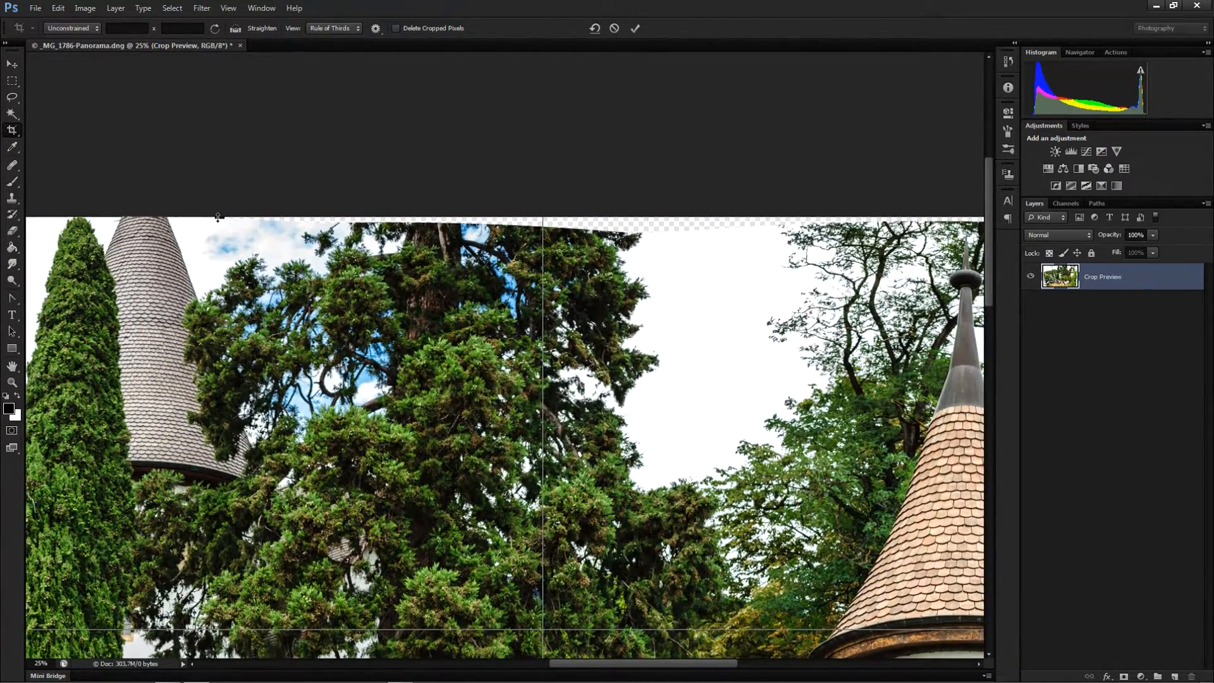
left_click_drag(217, 217, 218, 225)
left_click_drag(476, 366, 425, 390)
left_click_drag(469, 290, 469, 286)
key("ctrl+minus")
key("ctrl+minus")
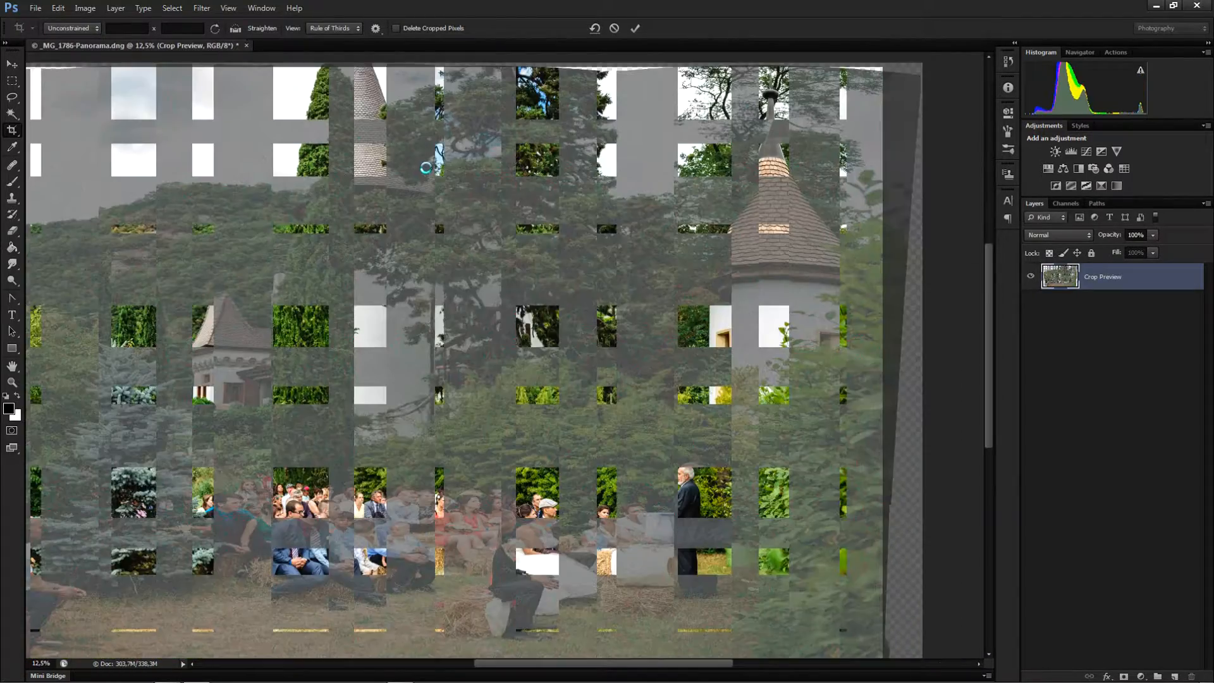
key("Return")
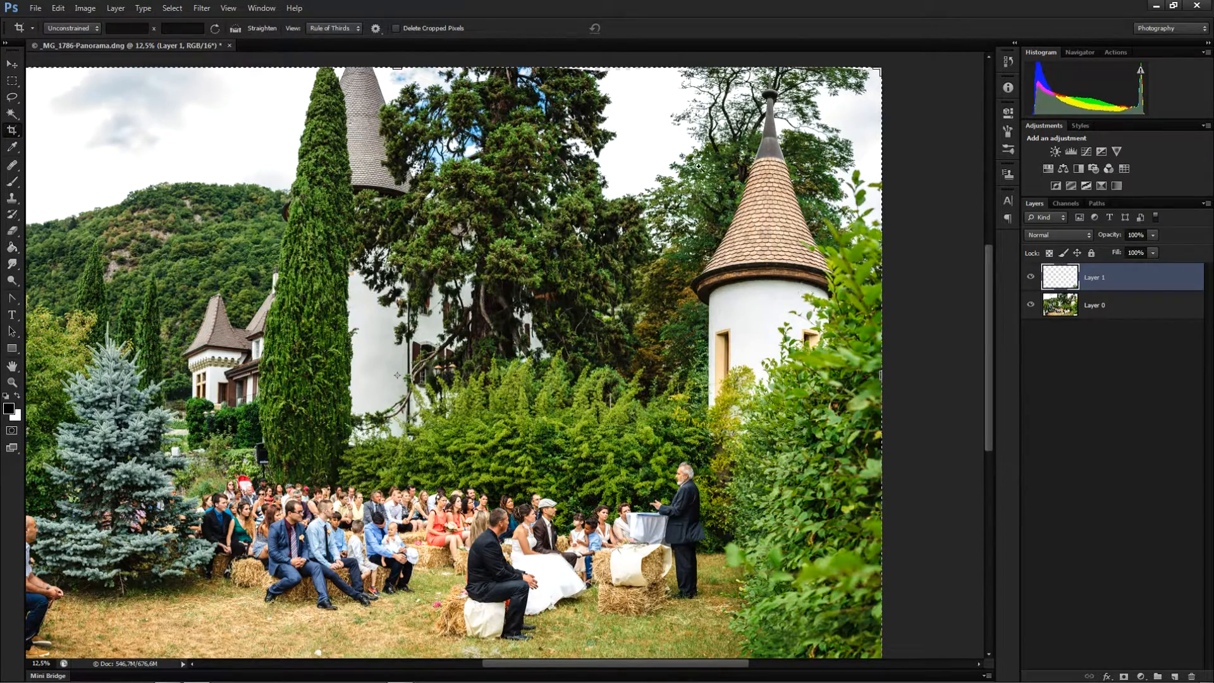
Return to the Clone Stamp on Layer 1, set opacity to 100%, and start cloning foliage over the empty top edge
scroll(576, 167, "up", 1)
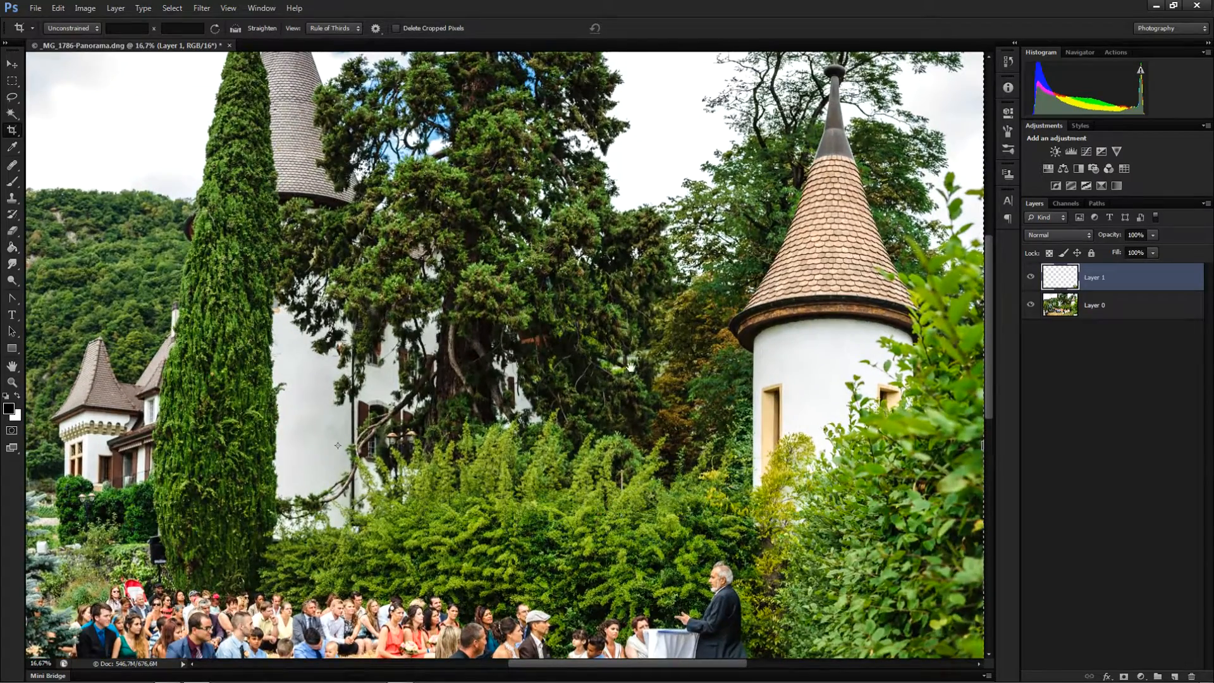
left_click(1102, 315)
left_click(1113, 285)
left_click(11, 198)
left_click_drag(447, 248, 331, 406)
left_click(550, 218, "ctrl")
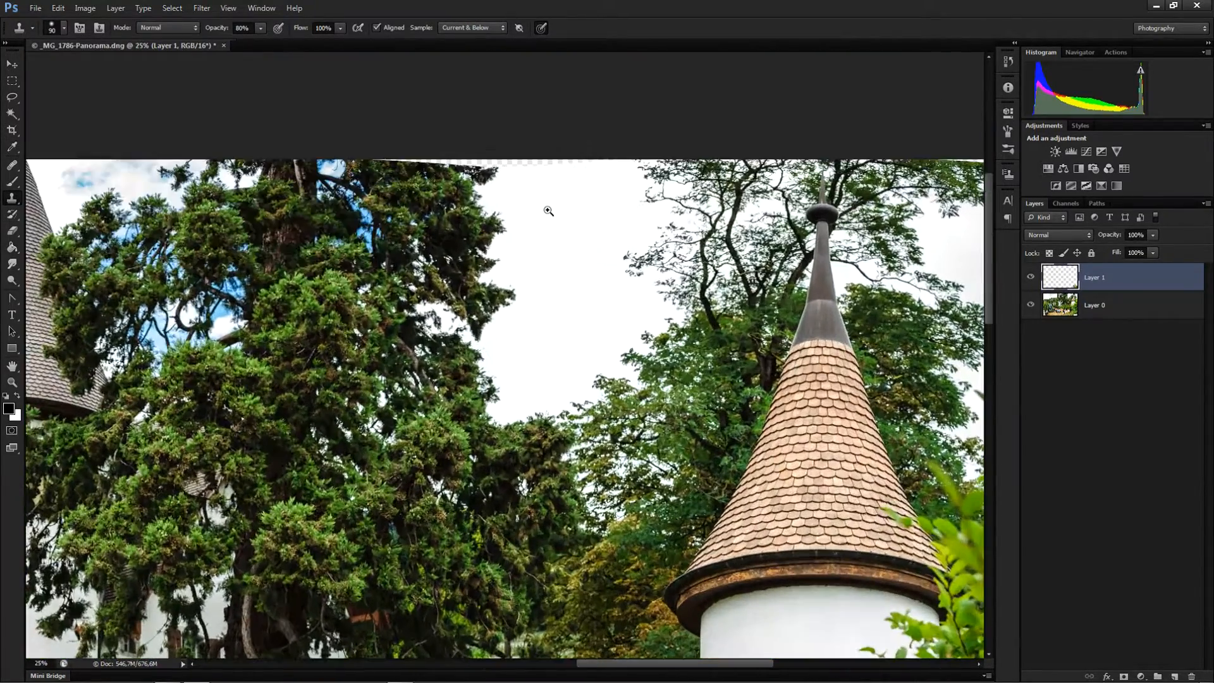
left_click(550, 208, "ctrl")
left_click_drag(504, 249, 440, 360)
left_click(563, 294, "ctrl")
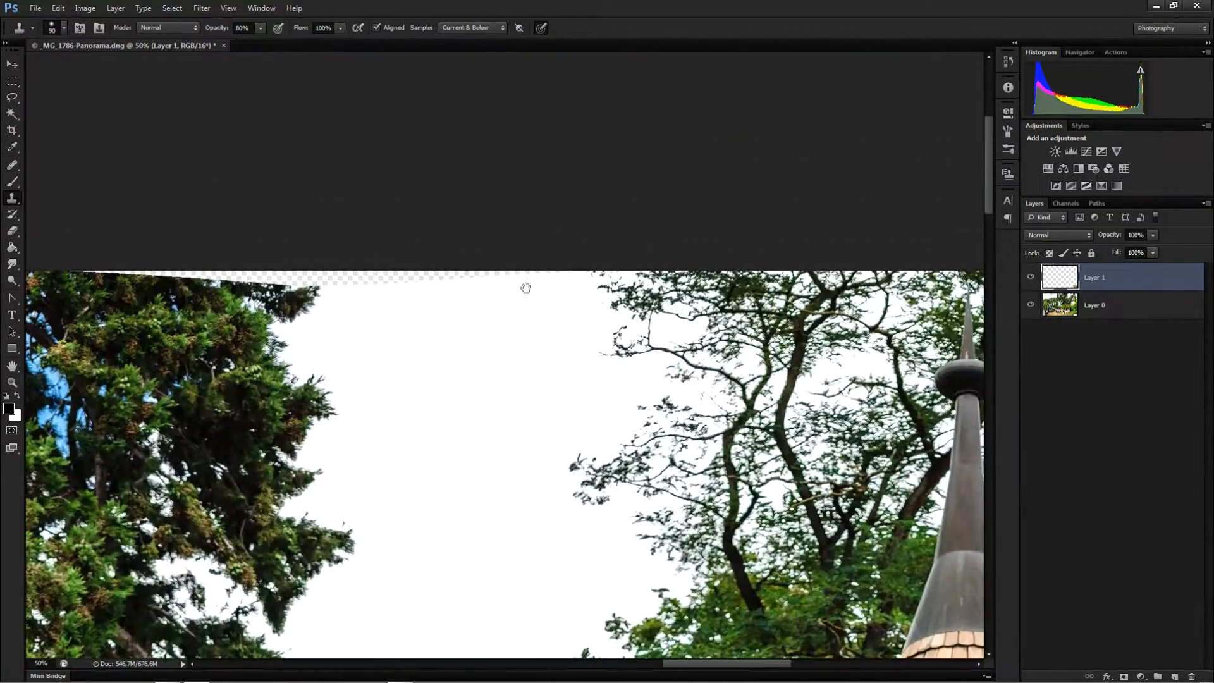
left_click_drag(568, 327, 613, 322)
left_click_drag(371, 361, 528, 355)
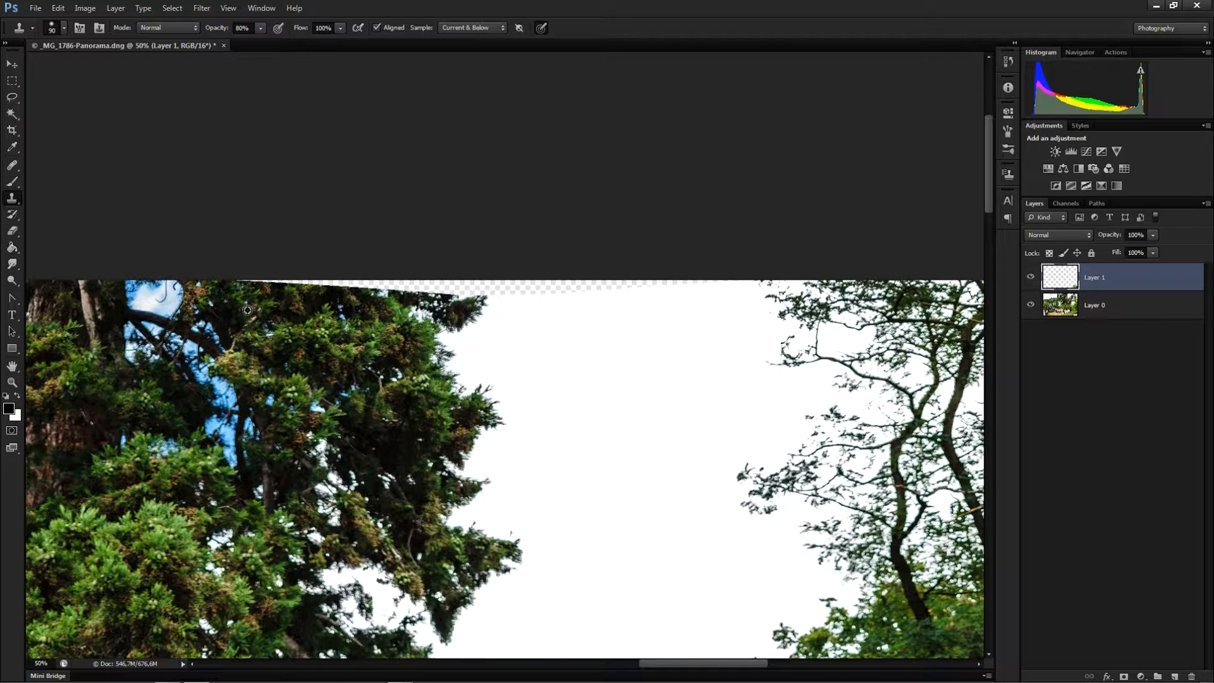
mouse_move(247, 276)
left_mouse_down()
mouse_move(360, 280)
mouse_move(390, 338)
mouse_move(375, 283)
mouse_move(380, 334)
mouse_move(404, 300)
mouse_move(400, 278)
mouse_move(477, 291)
mouse_move(453, 294)
mouse_move(419, 287)
mouse_move(469, 292)
mouse_move(477, 281)
mouse_move(392, 471)
mouse_move(501, 288)
mouse_move(515, 310)
mouse_move(608, 282)
mouse_move(721, 274)
left_mouse_up()
left_click(252, 311, "alt")
key("0")
Keep cloning tree foliage and sky along the top edge until the transparent strip is filled
left_click(489, 408, "alt")
left_click(528, 329, "alt")
left_click_drag(431, 465, 949, 422)
left_click_drag(253, 443, 936, 385)
left_click_drag(72, 389, 955, 430)
left_click(594, 239, "alt")
left_click_drag(530, 210, 245, 212)
left_click_drag(219, 274, 455, 321)
left_click(488, 336, "alt")
mouse_move(465, 258)
left_mouse_down()
mouse_move(176, 263)
mouse_move(285, 274)
left_mouse_up()
left_click_drag(524, 345, 583, 102)
left_click_drag(672, 385, 506, 127)
left_click_drag(463, 349, 646, 364)
left_click(493, 407, "alt")
left_click_drag(481, 416, 560, 423)
left_click(526, 384, "alt")
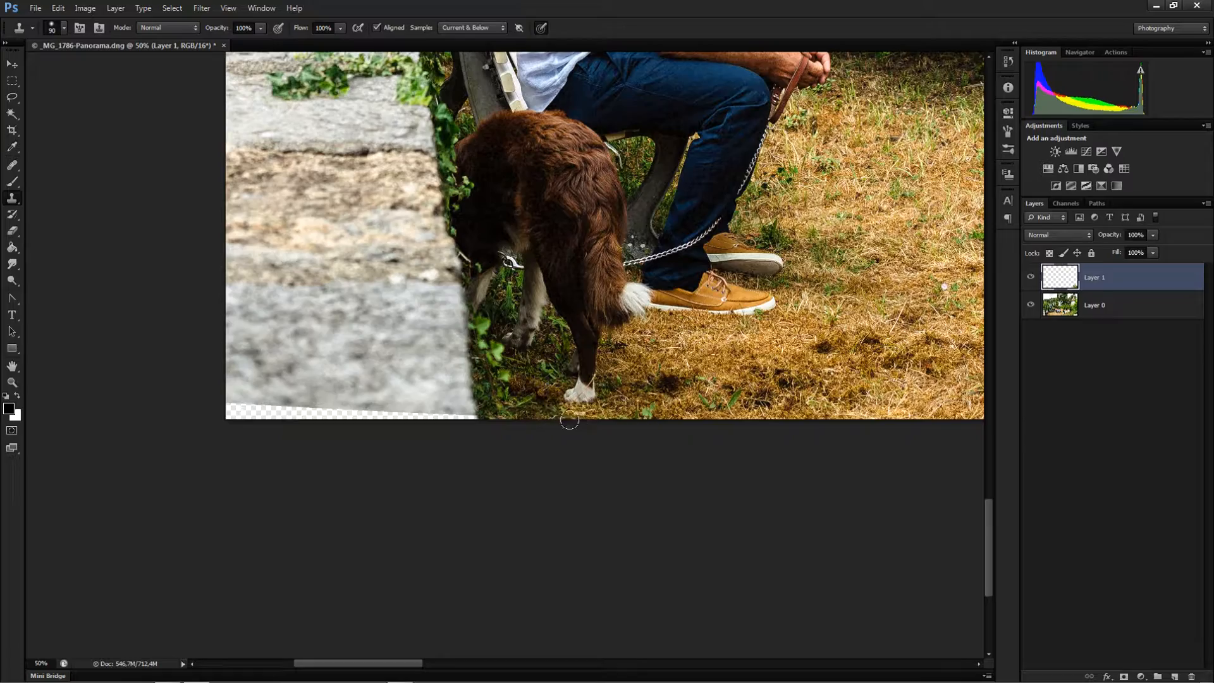
Clone stone wall and grass into the transparent gap beneath the wall at the bottom-left corner
left_click_drag(461, 411, 232, 409)
left_click_drag(378, 345, 253, 466)
mouse_move(835, 160)
left_mouse_down()
mouse_move(611, 333)
mouse_move(845, 309)
left_mouse_up()
left_click_drag(287, 320, 387, 323)
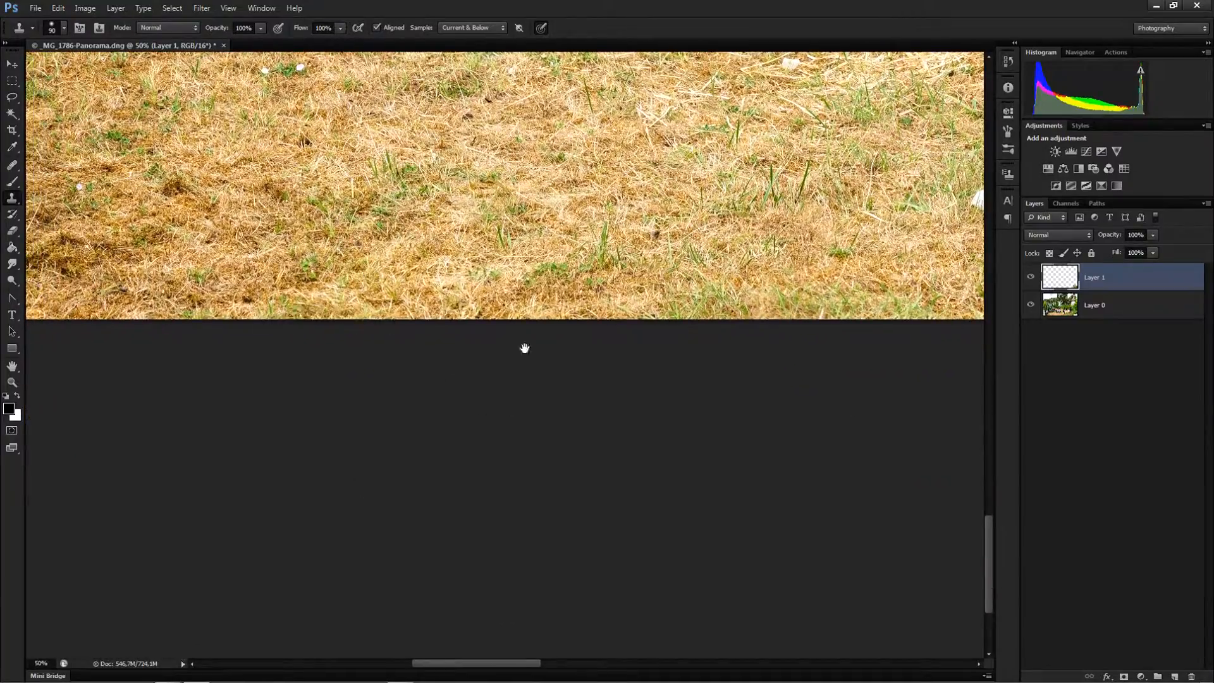
Clone dry grass along the bottom edge to fill the remaining transparent strip
left_click_drag(885, 278, 329, 412)
left_click_drag(740, 400, 437, 306)
left_click_drag(898, 272, 266, 325)
left_click_drag(905, 293, 190, 335)
left_click_drag(423, 171, 481, 607)
left_click_drag(569, 139, 436, 594)
left_click_drag(417, 133, 502, 601)
left_click_drag(455, 184, 556, 550)
left_click_drag(635, 174, 547, 337)
mouse_move(634, 293)
left_mouse_down()
mouse_move(591, 291)
mouse_move(532, 314)
left_mouse_up()
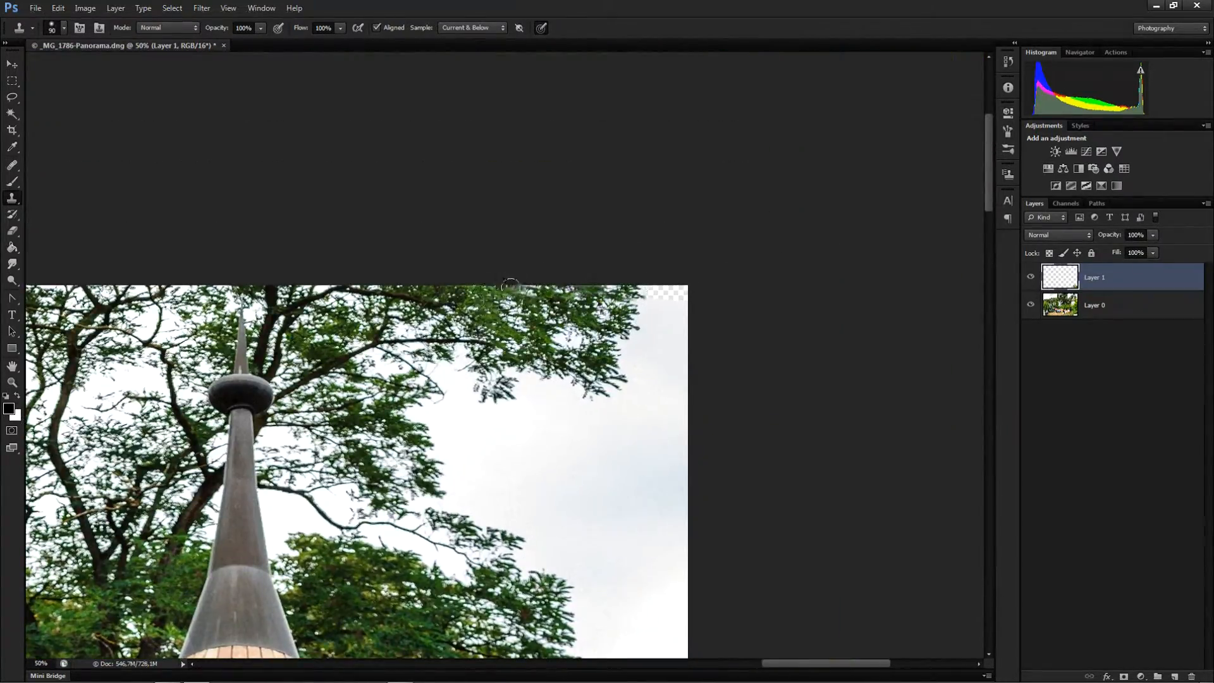
Fill the transparent patch at the top-right corner with sky, then zoom out to review the whole panorama
left_click_drag(652, 294, 680, 288)
scroll(423, 468, "down", 4)
left_click_drag(341, 531, 860, 253)
scroll(633, 445, "down", 1)
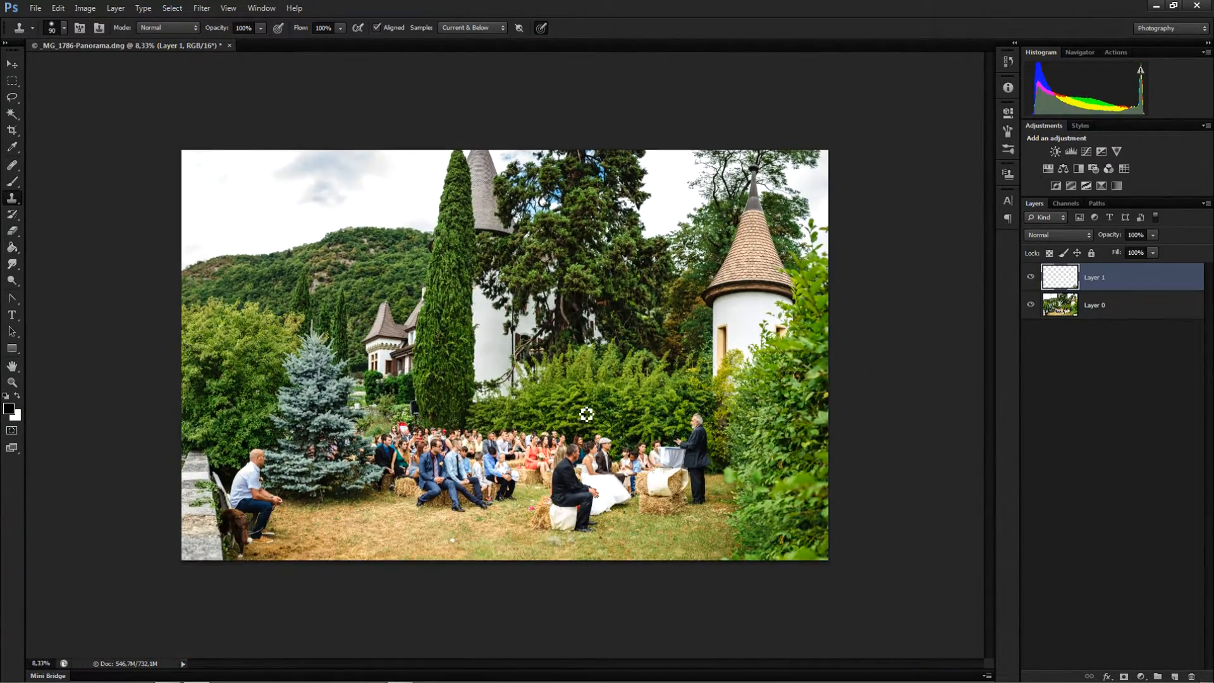